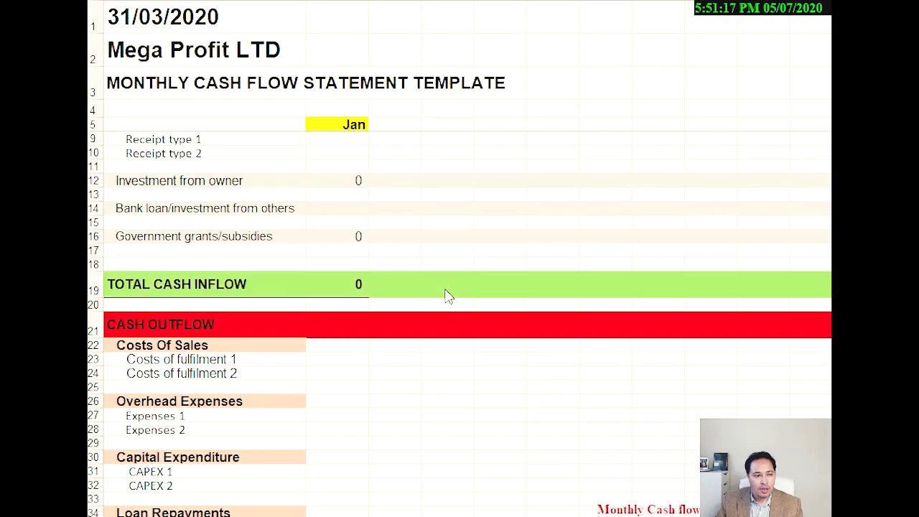
Look over the company title and the CASH INFLOW rows: clients, bank loan, government grants.
{"action": "scroll", "coordinate": [445, 293], "scroll_direction": "down", "scroll_amount": 1}
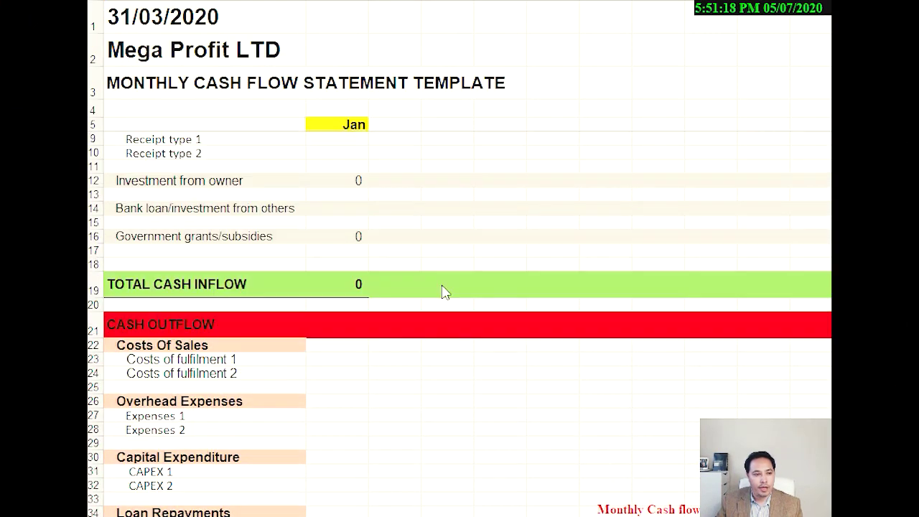
{"action": "left_click", "coordinate": [166, 50]}
{"action": "left_click", "coordinate": [168, 86]}
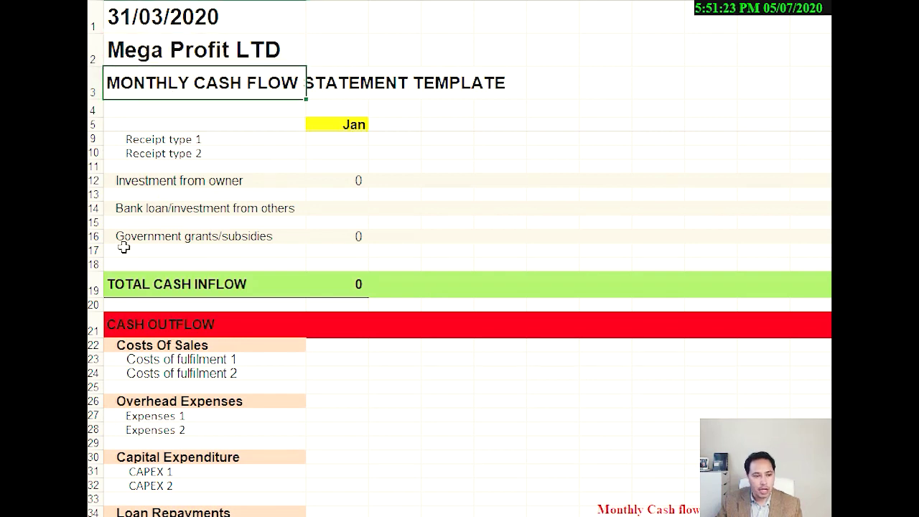
{"action": "scroll", "coordinate": [120, 243], "scroll_direction": "up", "scroll_amount": 1}
{"action": "left_click", "coordinate": [91, 147]}
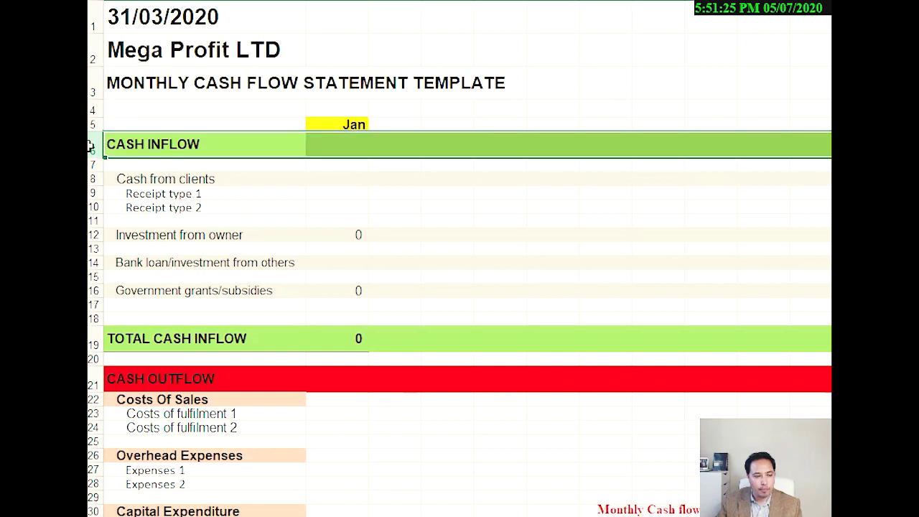
{"action": "left_click", "coordinate": [92, 378]}
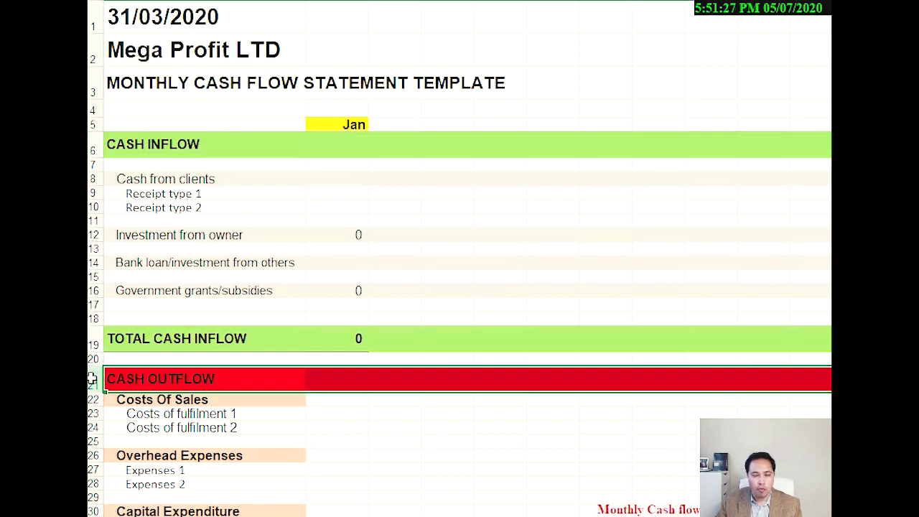
{"action": "left_click", "coordinate": [94, 149]}
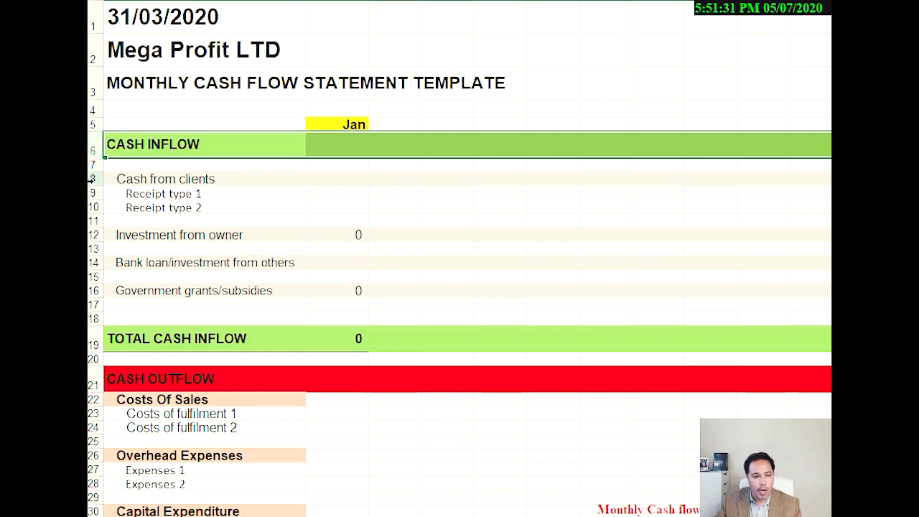
{"action": "left_click", "coordinate": [93, 180]}
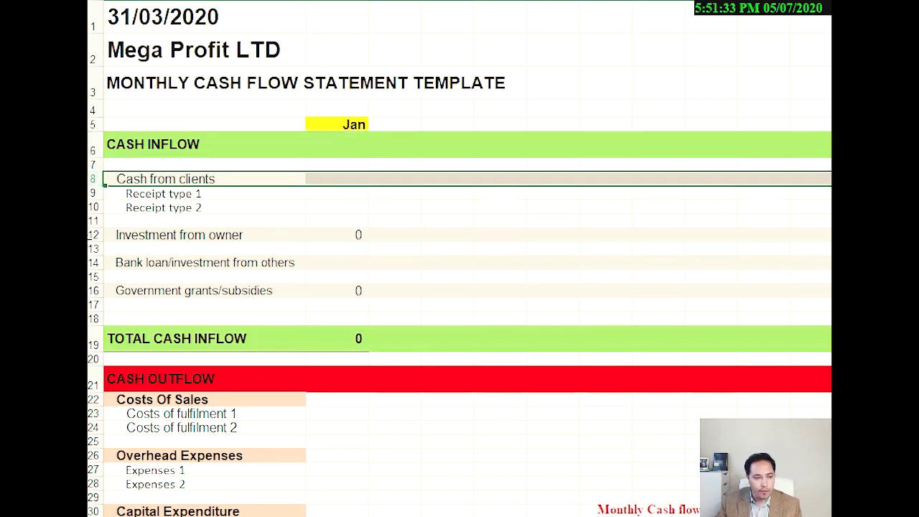
{"action": "left_click", "coordinate": [98, 262]}
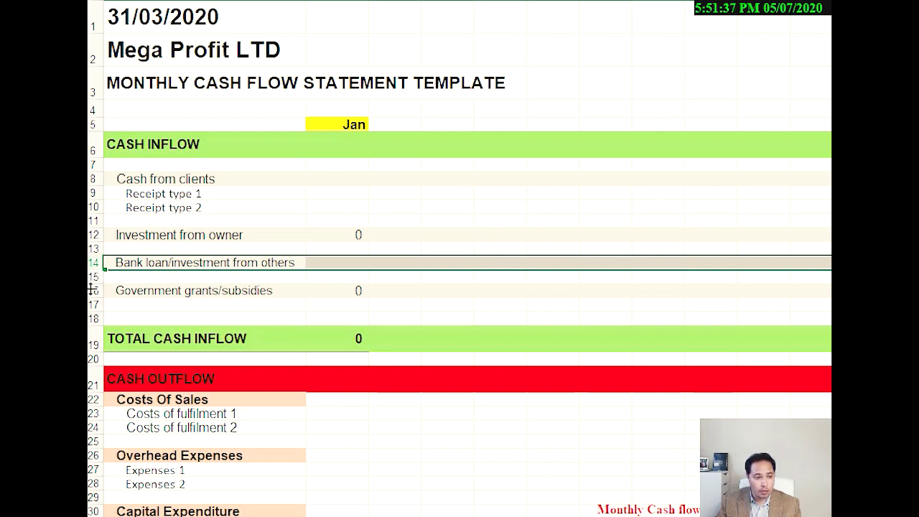
{"action": "left_click", "coordinate": [96, 291]}
Go through the CASH OUTFLOW heading and the Costs Of Sales, Overhead, Capital Expenditure and Loan Repayments categories.
{"action": "scroll", "coordinate": [228, 317], "scroll_direction": "down", "scroll_amount": 1}
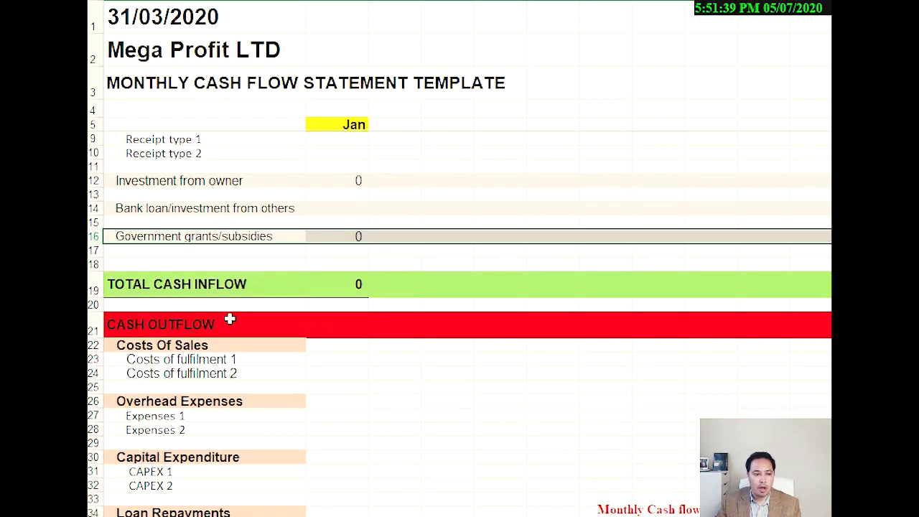
{"action": "left_click", "coordinate": [232, 320]}
{"action": "scroll", "coordinate": [312, 323], "scroll_direction": "down", "scroll_amount": 1}
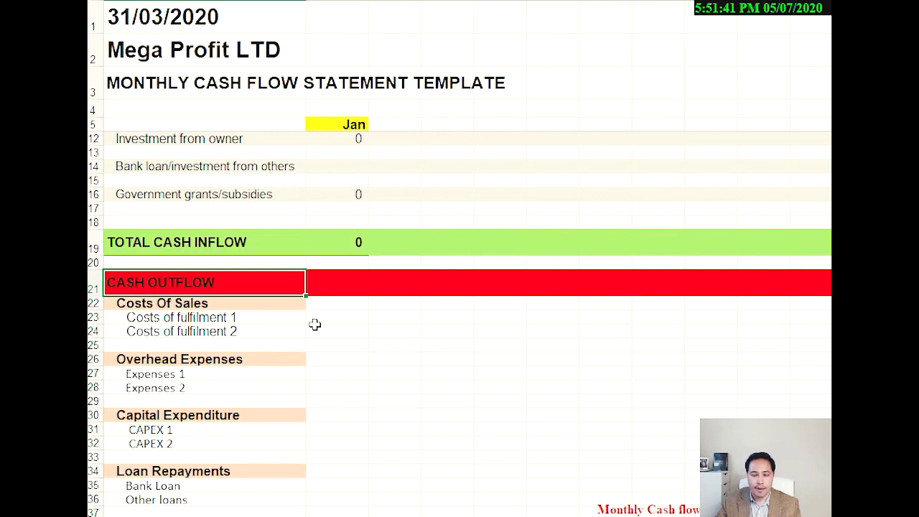
{"action": "scroll", "coordinate": [314, 324], "scroll_direction": "down", "scroll_amount": 2}
{"action": "left_click", "coordinate": [230, 219]}
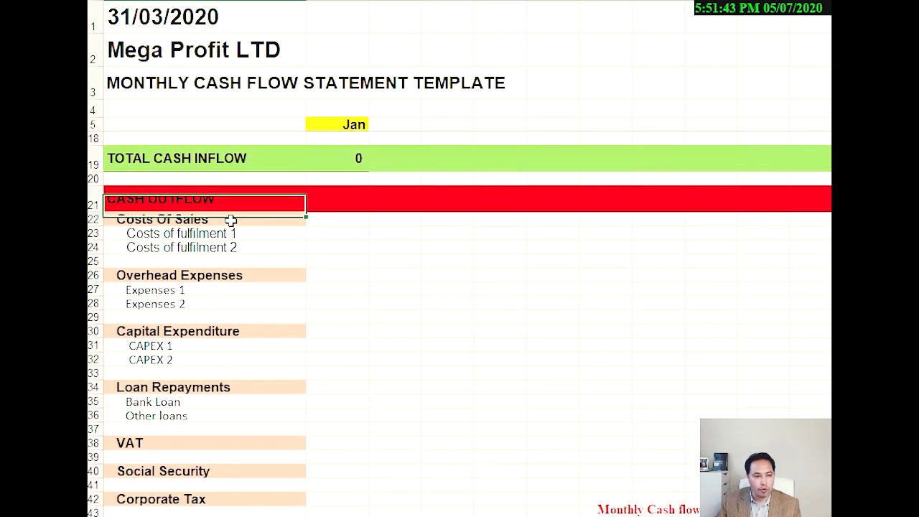
{"action": "left_click", "coordinate": [243, 279]}
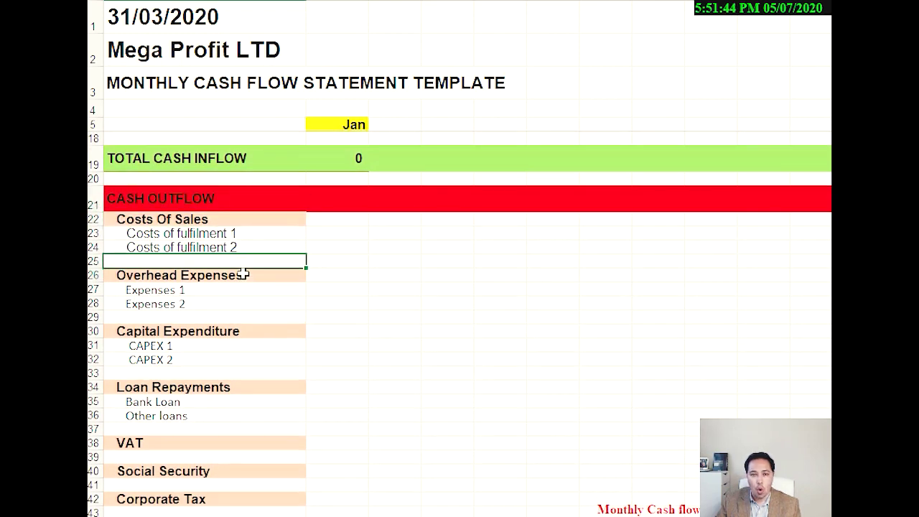
{"action": "left_click", "coordinate": [226, 336]}
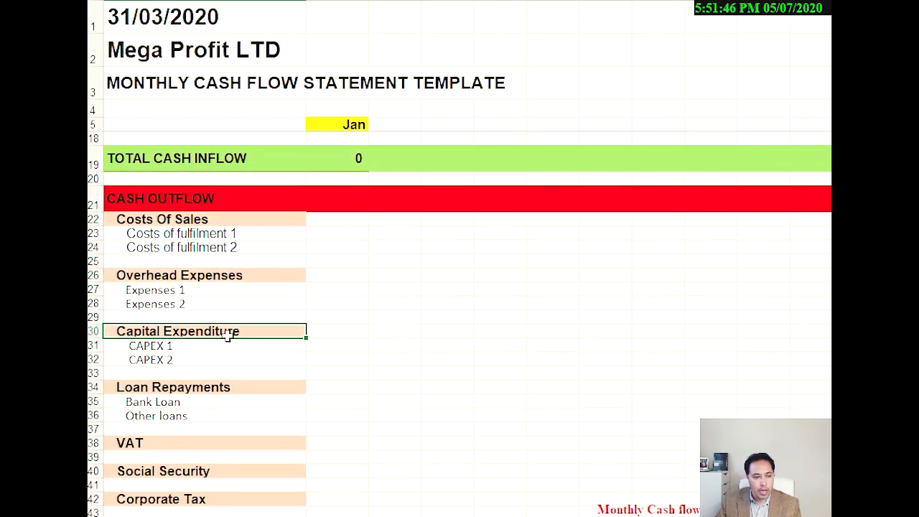
{"action": "left_click", "coordinate": [224, 385]}
Review the VAT, Social Security and Corporate Tax categories, then return to the CASH OUTFLOW heading.
{"action": "scroll", "coordinate": [203, 397], "scroll_direction": "down", "scroll_amount": 1}
{"action": "left_click", "coordinate": [199, 387]}
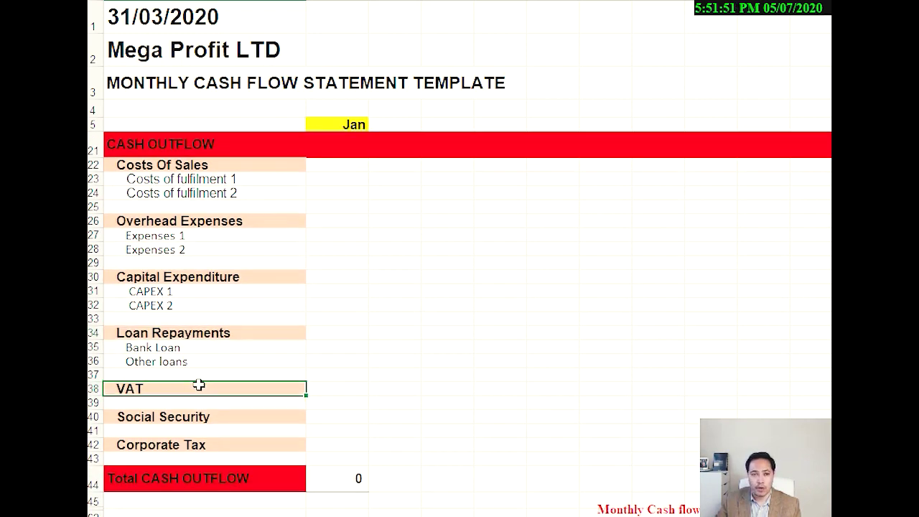
{"action": "left_click", "coordinate": [194, 414]}
{"action": "scroll", "coordinate": [198, 415], "scroll_direction": "down", "scroll_amount": 1}
{"action": "left_click", "coordinate": [207, 391]}
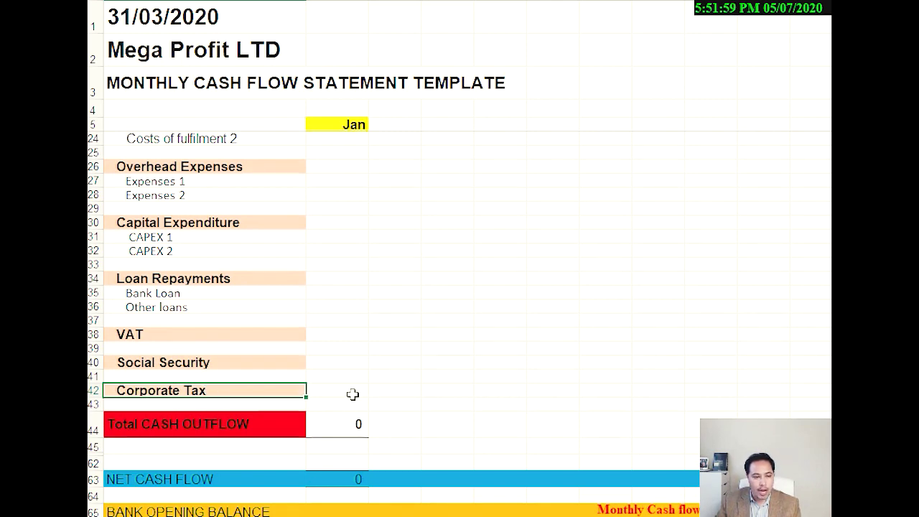
{"action": "scroll", "coordinate": [344, 358], "scroll_direction": "up", "scroll_amount": 2}
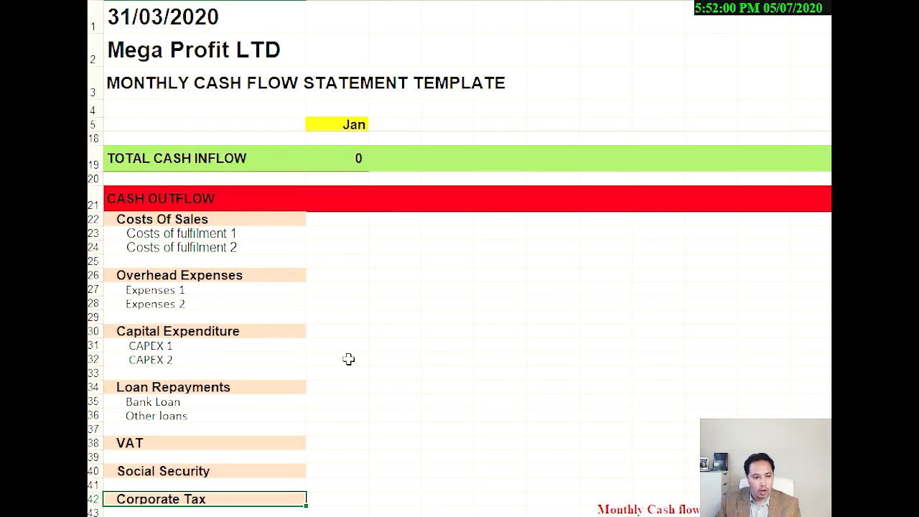
{"action": "left_click", "coordinate": [201, 197]}
{"action": "scroll", "coordinate": [337, 305], "scroll_direction": "down", "scroll_amount": 2}
Check January's total inflow, net cash flow and opening and closing bank balances, then move to the bank statement sheet.
{"action": "left_click", "coordinate": [343, 476]}
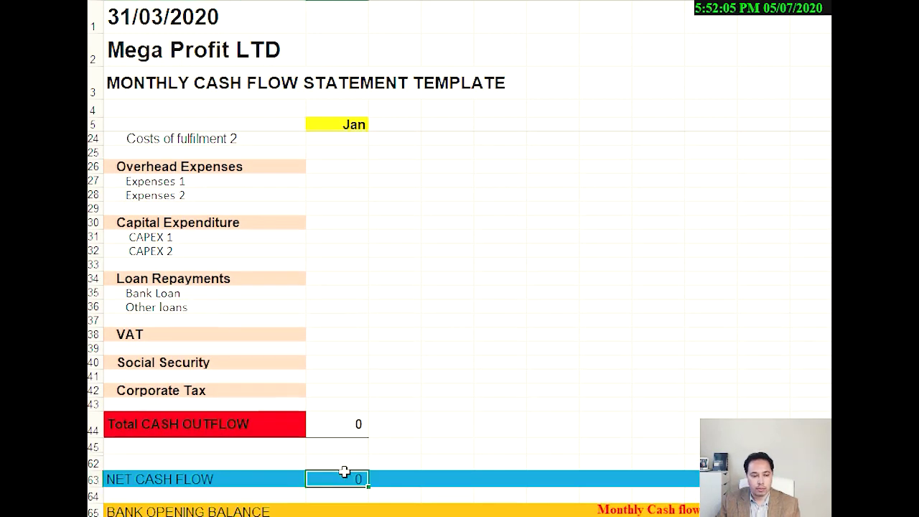
{"action": "scroll", "coordinate": [357, 431], "scroll_direction": "up", "scroll_amount": 3}
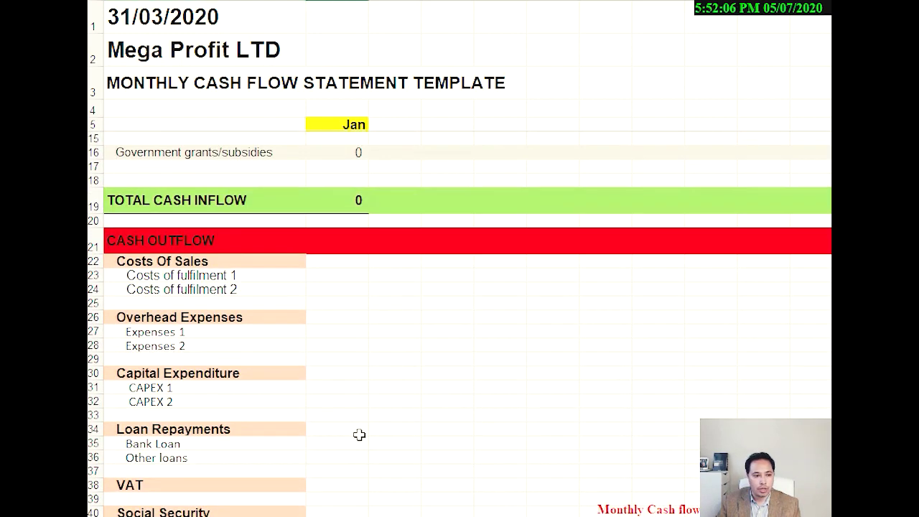
{"action": "left_click", "coordinate": [337, 200]}
{"action": "scroll", "coordinate": [359, 347], "scroll_direction": "down", "scroll_amount": 4}
{"action": "scroll", "coordinate": [359, 355], "scroll_direction": "down", "scroll_amount": 1}
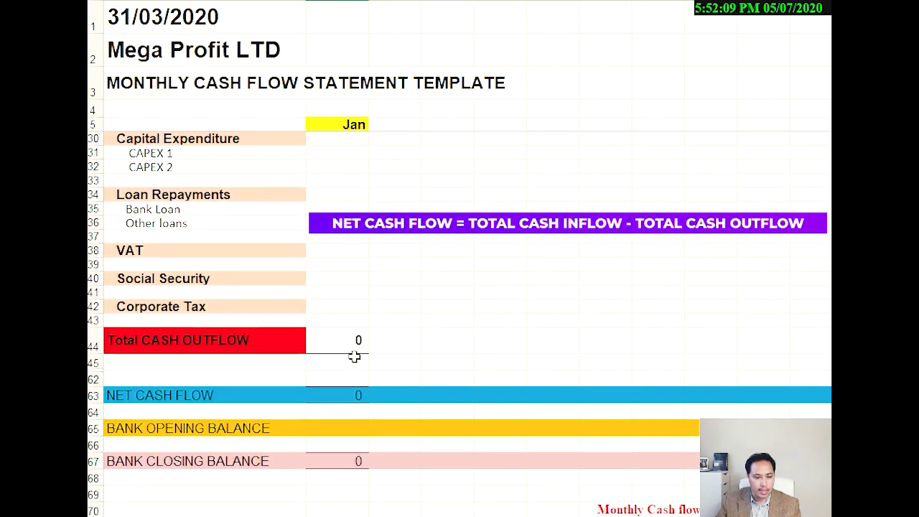
{"action": "left_click", "coordinate": [346, 392]}
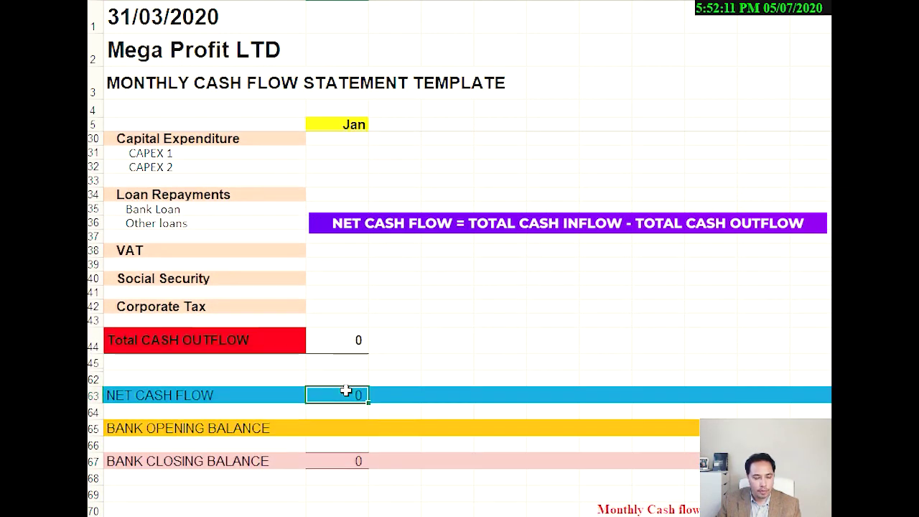
{"action": "left_click", "coordinate": [356, 428]}
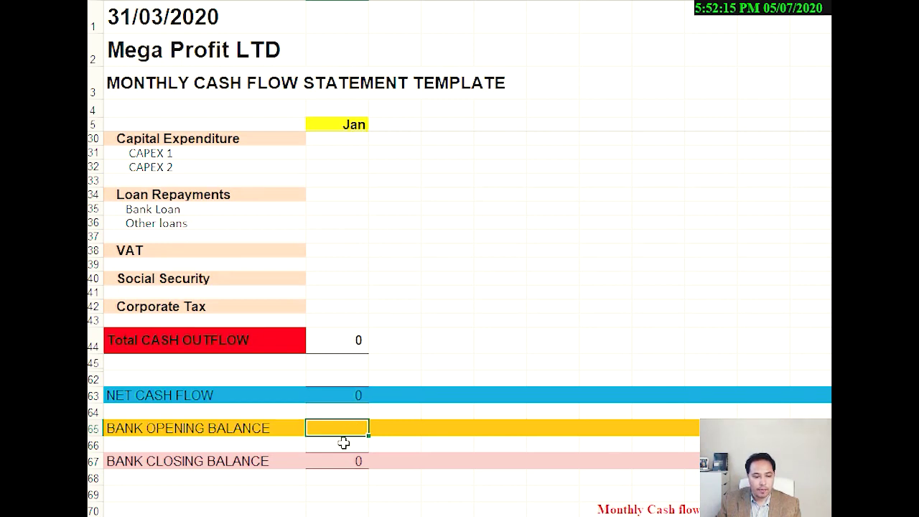
{"action": "left_click", "coordinate": [342, 461]}
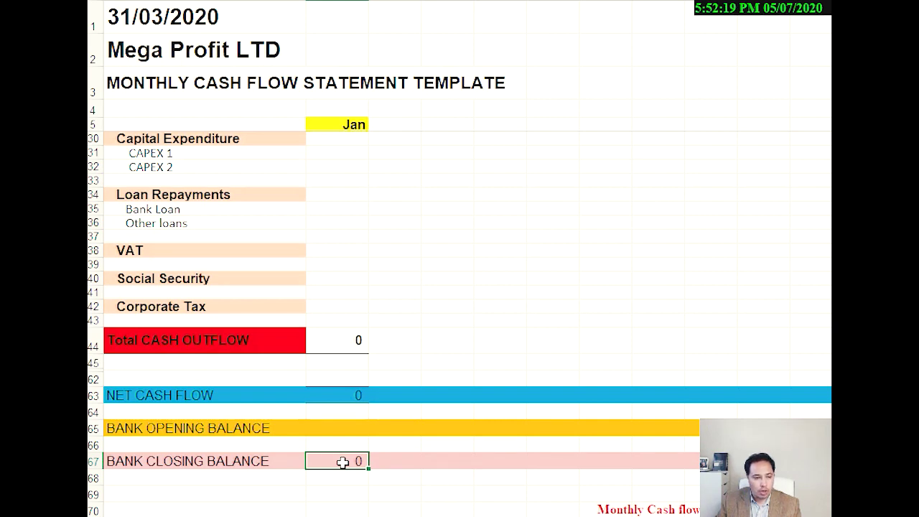
{"action": "left_click", "coordinate": [341, 428]}
{"action": "left_click_drag", "start_coordinate": [342, 428], "coordinate": [348, 394]}
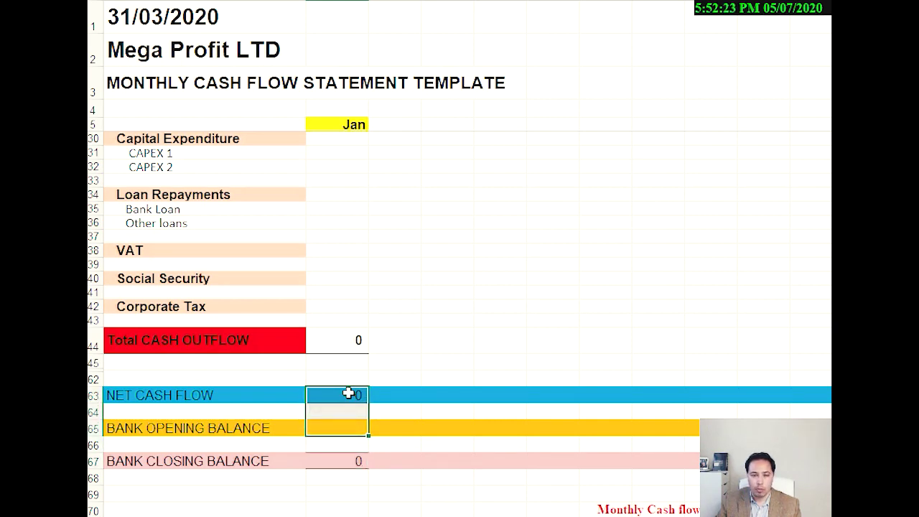
{"action": "left_click", "coordinate": [338, 460]}
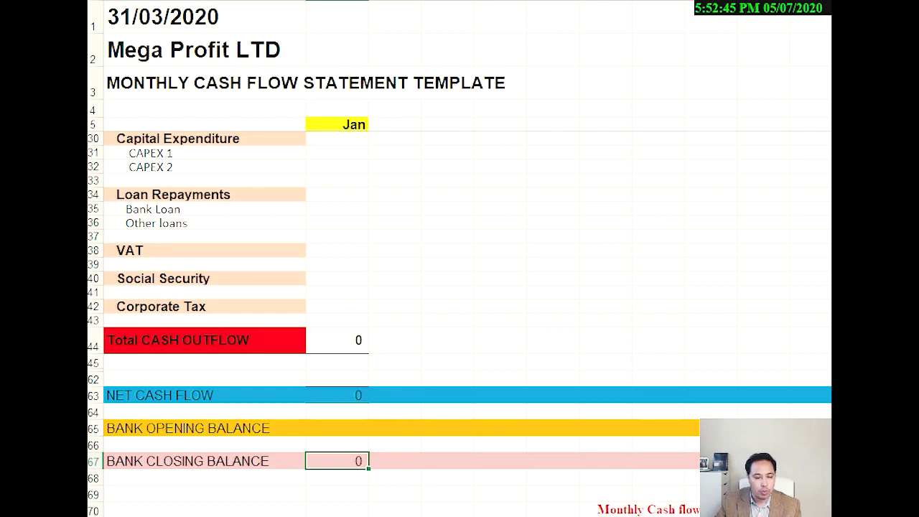
{"action": "key", "text": "ctrl+Page_Down"}
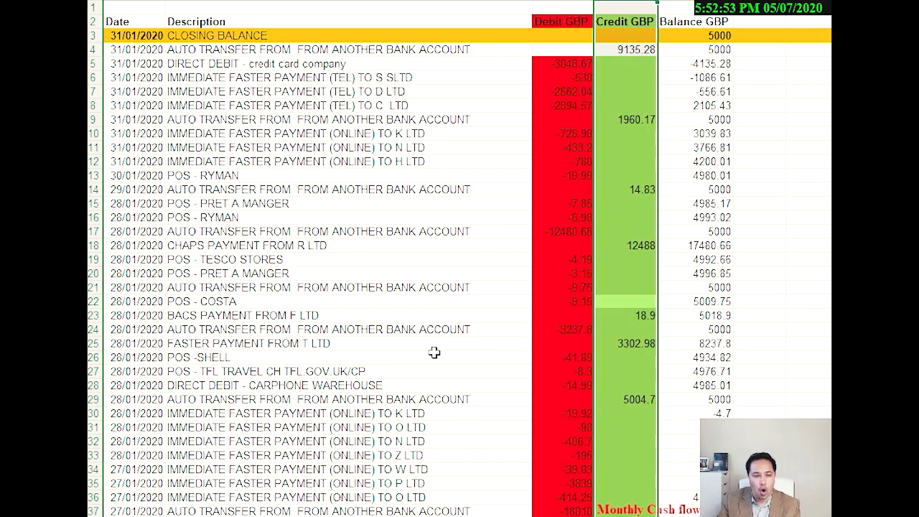
Inspect the Date, Debit GBP and Credit GBP columns and the 5000 closing balance.
{"action": "left_click", "coordinate": [321, 120]}
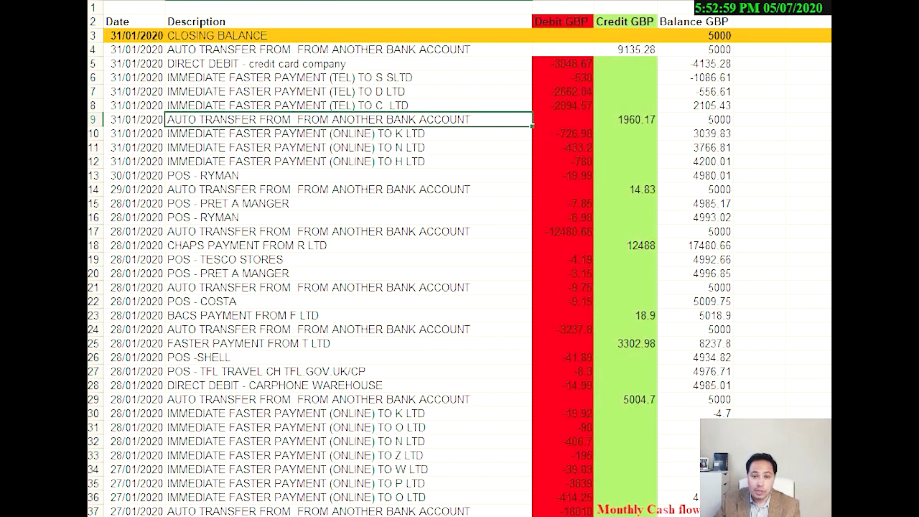
{"action": "left_click", "coordinate": [159, 2]}
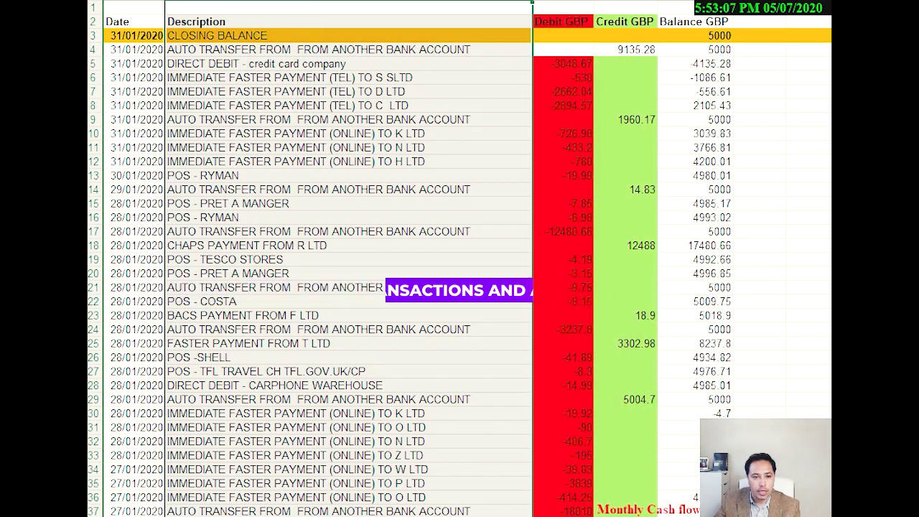
{"action": "left_click", "coordinate": [563, 2]}
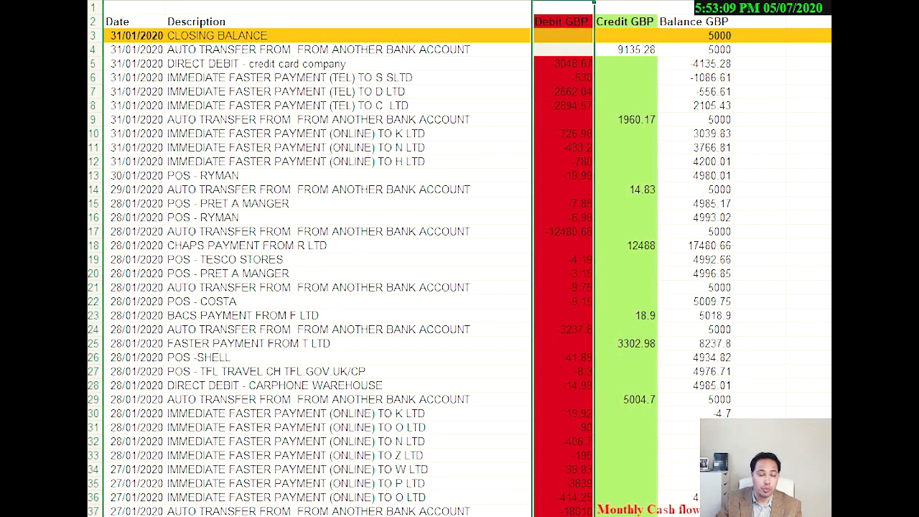
{"action": "left_click", "coordinate": [598, 2]}
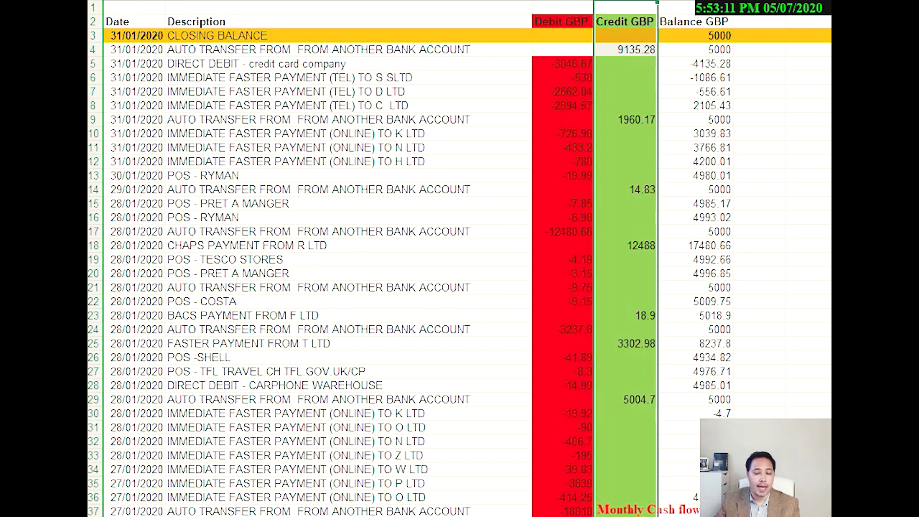
{"action": "left_click", "coordinate": [707, 35]}
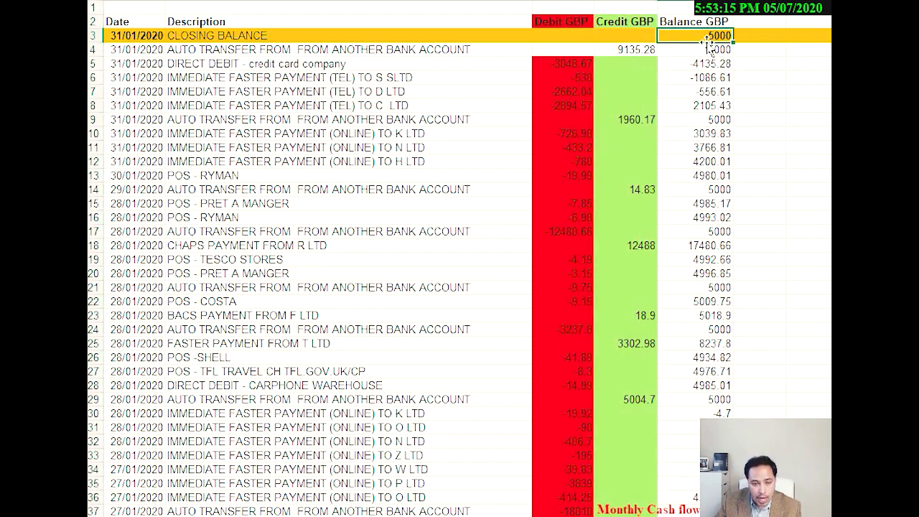
{"action": "scroll", "coordinate": [710, 108], "scroll_direction": "down", "scroll_amount": 10}
{"action": "scroll", "coordinate": [718, 193], "scroll_direction": "down", "scroll_amount": 10}
{"action": "scroll", "coordinate": [770, 216], "scroll_direction": "up", "scroll_amount": 1}
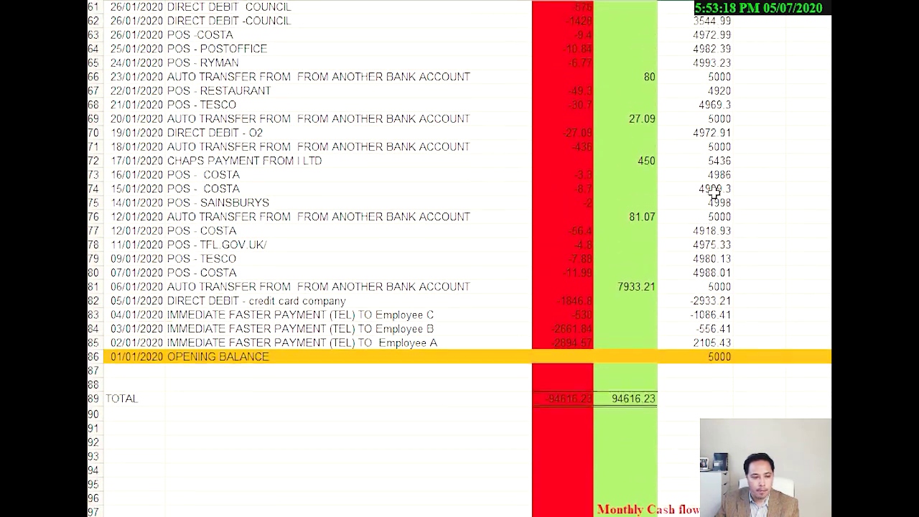
Confirm the 01/01/2020 opening balance of 5000, then select the template's Jan column.
{"action": "left_click", "coordinate": [135, 362]}
{"action": "scroll", "coordinate": [696, 376], "scroll_direction": "down", "scroll_amount": 2}
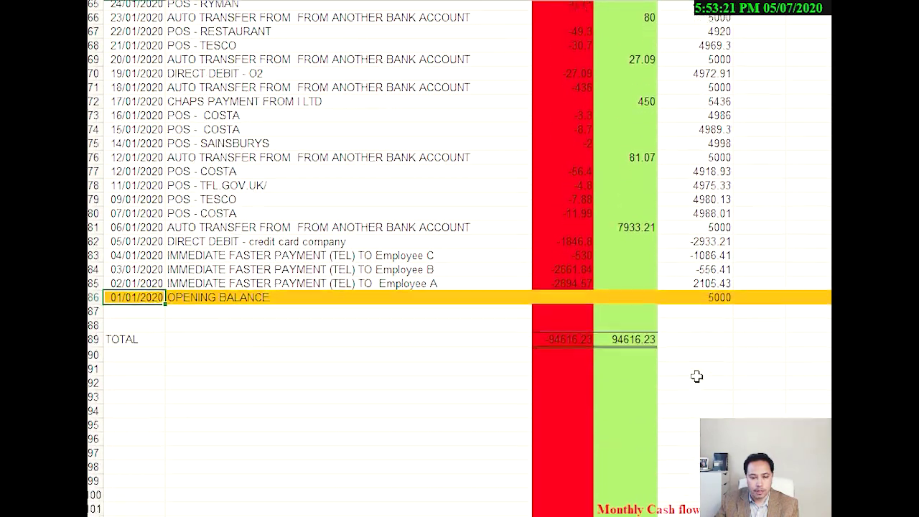
{"action": "scroll", "coordinate": [696, 376], "scroll_direction": "down", "scroll_amount": 1}
{"action": "left_click", "coordinate": [706, 275]}
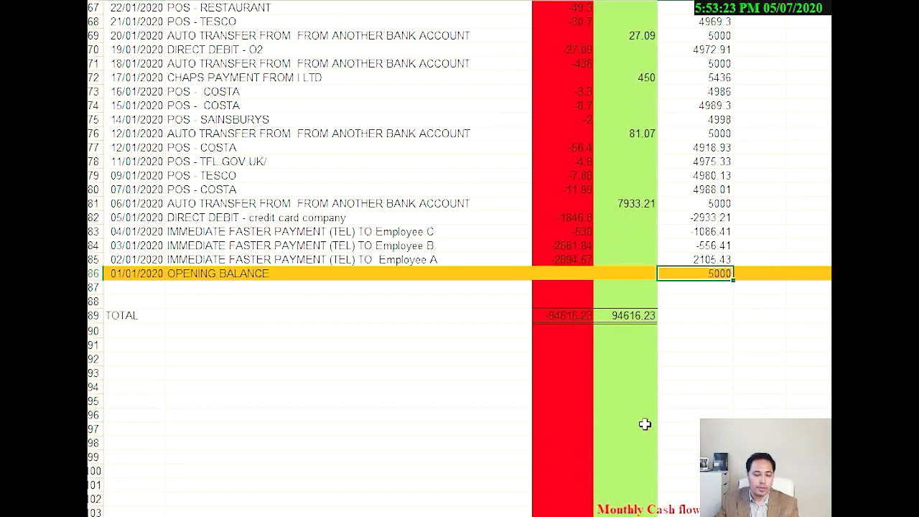
{"action": "scroll", "coordinate": [645, 424], "scroll_direction": "up", "scroll_amount": 6}
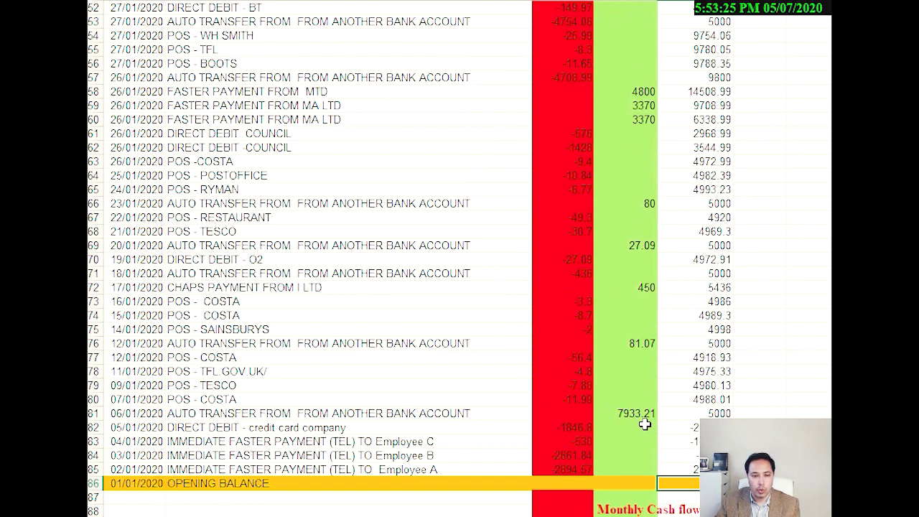
{"action": "scroll", "coordinate": [645, 424], "scroll_direction": "up", "scroll_amount": 8}
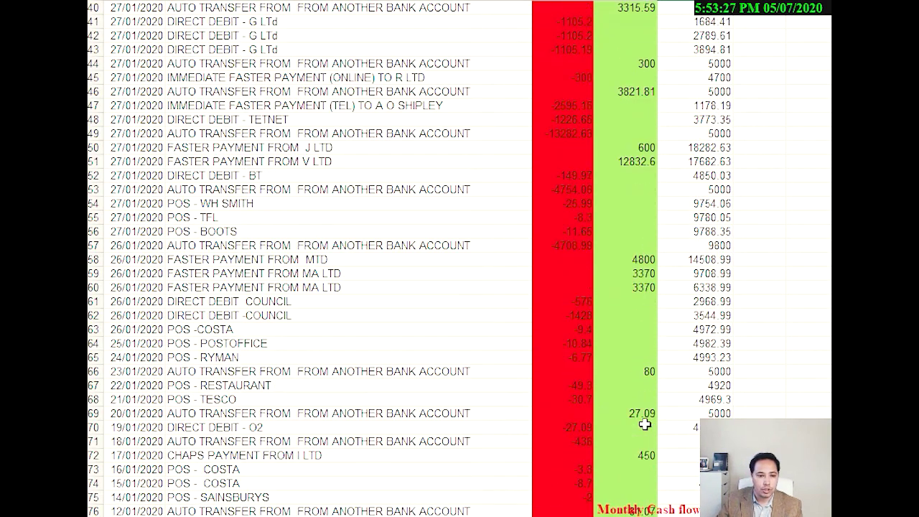
{"action": "scroll", "coordinate": [644, 421], "scroll_direction": "down", "scroll_amount": 1}
{"action": "scroll", "coordinate": [644, 420], "scroll_direction": "up", "scroll_amount": 7}
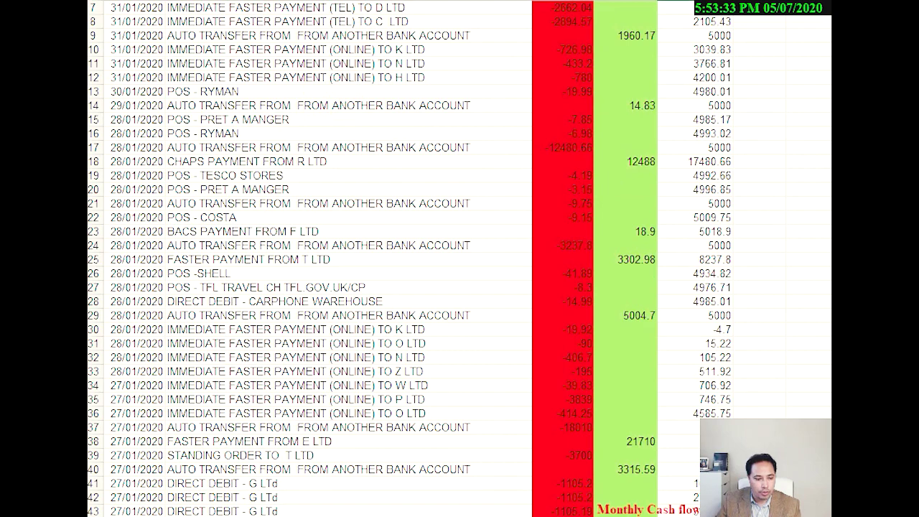
{"action": "left_click", "coordinate": [262, 511]}
{"action": "left_click", "coordinate": [336, 3]}
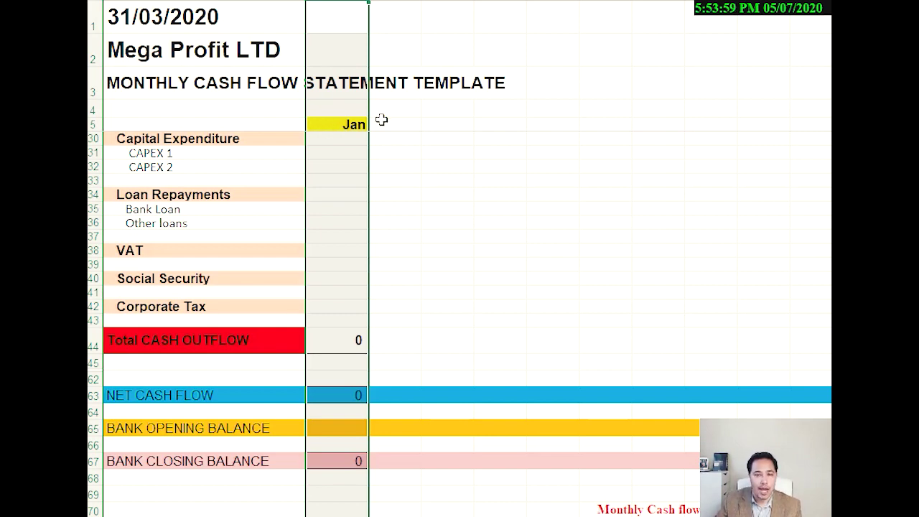
Highlight the CASH INFLOW section (rows 6–19) and its line items (rows 8–16), then go to BANK STATEMENT (STEP 1).
{"action": "scroll", "coordinate": [392, 153], "scroll_direction": "up", "scroll_amount": 8}
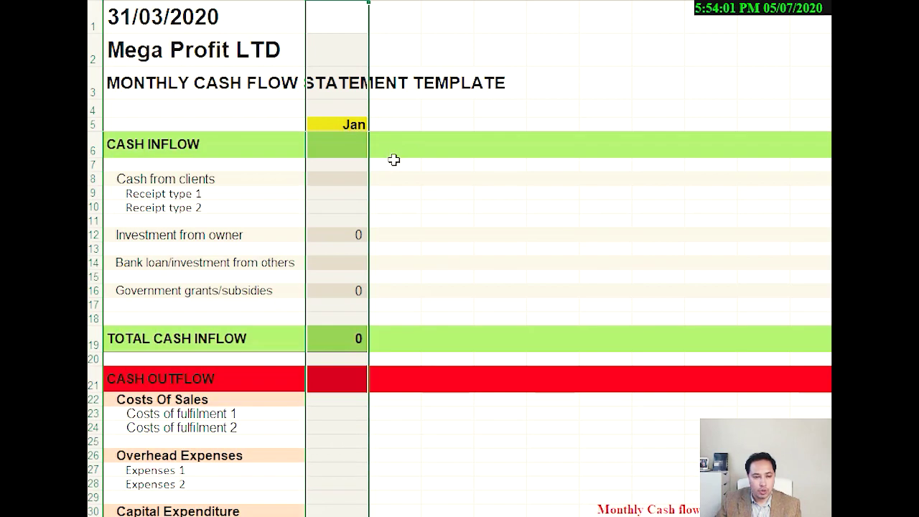
{"action": "left_click", "coordinate": [445, 248]}
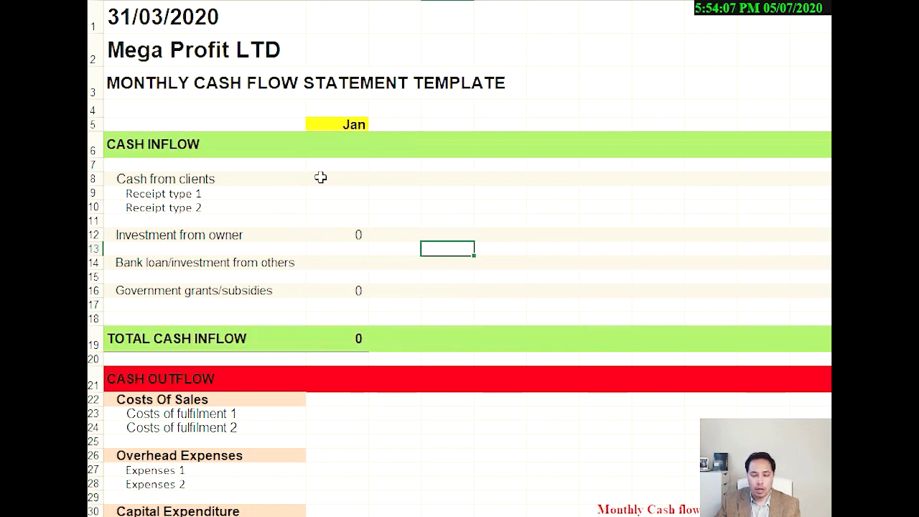
{"action": "left_click_drag", "start_coordinate": [92, 147], "coordinate": [90, 328]}
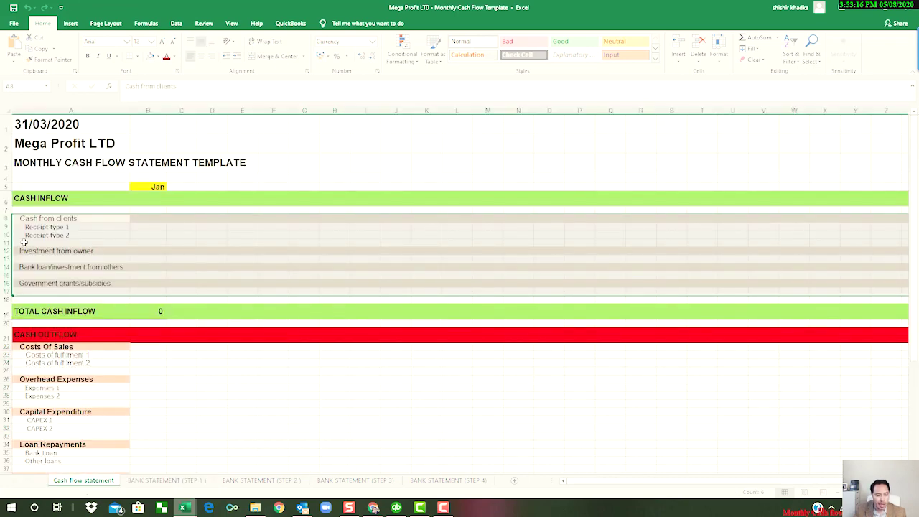
{"action": "left_click_drag", "start_coordinate": [3, 218], "coordinate": [4, 283]}
{"action": "left_click", "coordinate": [172, 480]}
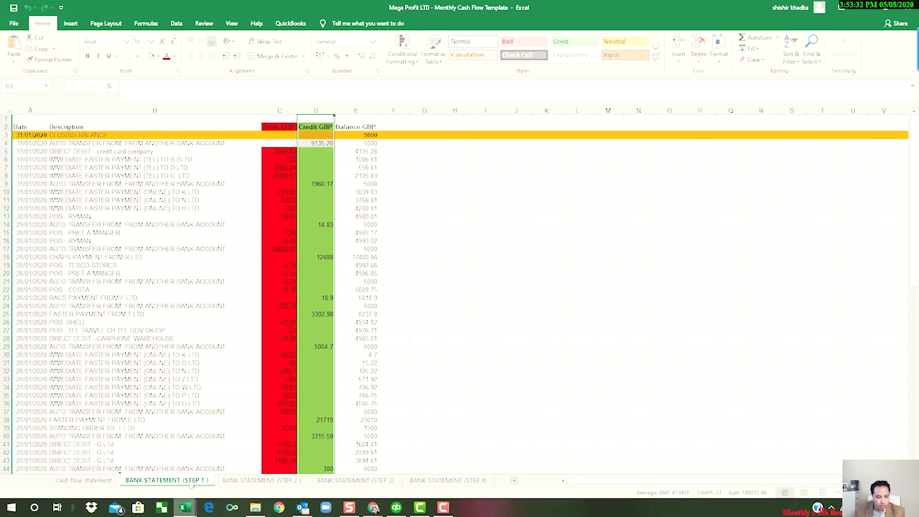
Ctrl-drag the BANK STATEMENT (STEP 1) tab to create the duplicate sheet BANK STATEMENT (STEP 1) (2).
{"action": "left_click_drag", "start_coordinate": [233, 482], "coordinate": [234, 483]}
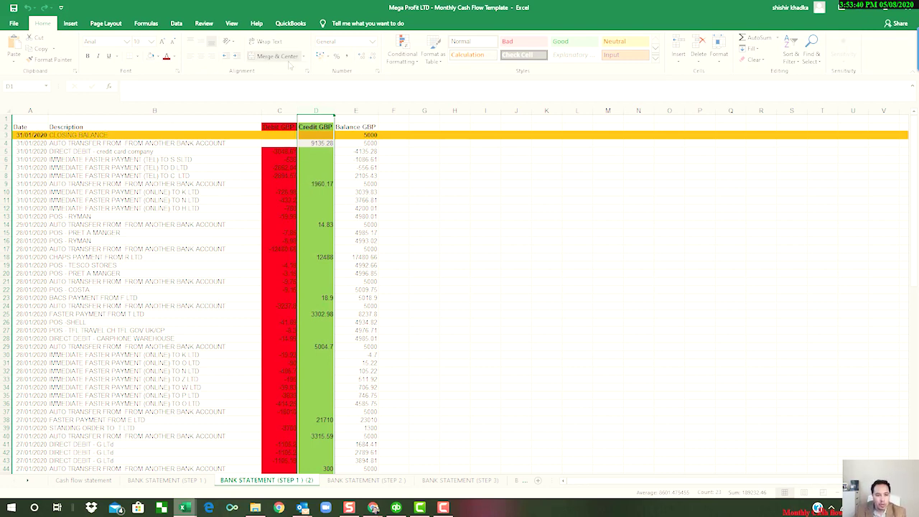
Delete the Debit GBP column, the CLOSING BALANCE row 3 and the OPENING BALANCE row 85.
{"action": "left_click", "coordinate": [276, 110]}
{"action": "right_click", "coordinate": [276, 110]}
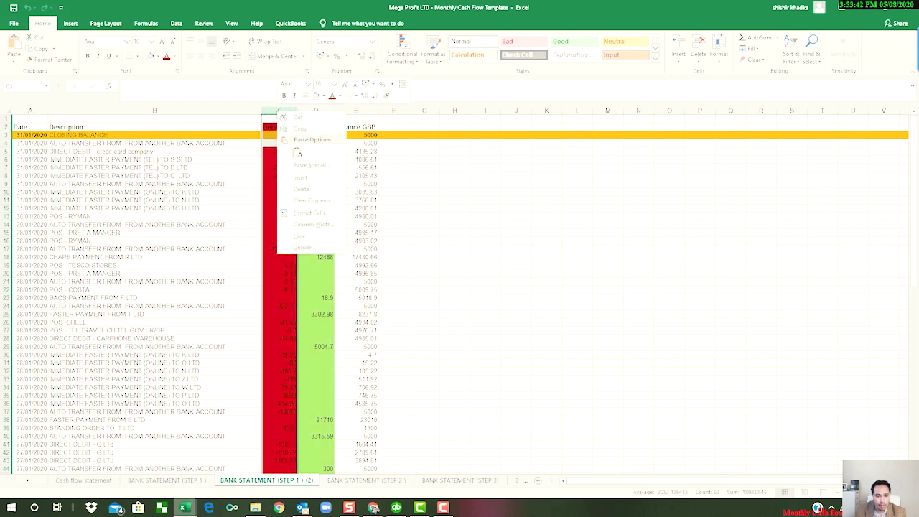
{"action": "left_click", "coordinate": [302, 189]}
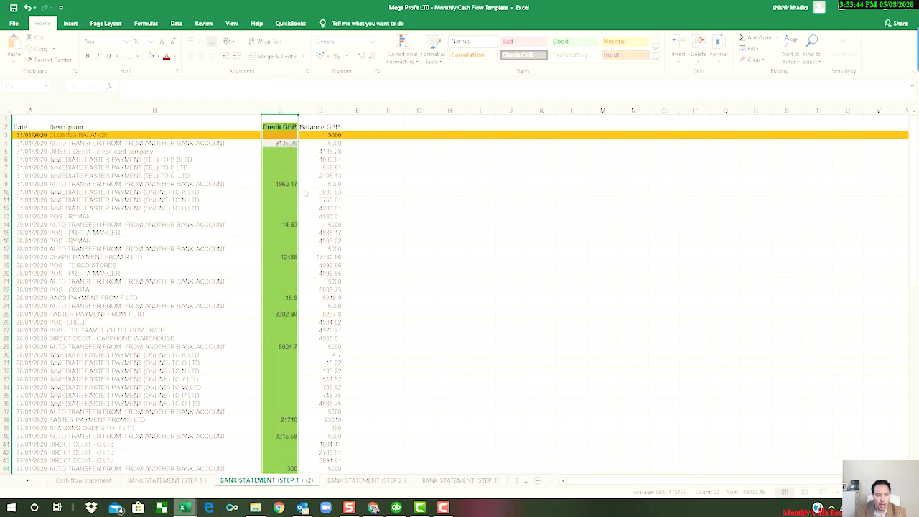
{"action": "right_click", "coordinate": [5, 134]}
{"action": "left_click", "coordinate": [32, 214]}
{"action": "scroll", "coordinate": [79, 308], "scroll_direction": "down", "scroll_amount": 9}
{"action": "scroll", "coordinate": [79, 308], "scroll_direction": "down", "scroll_amount": 9}
{"action": "right_click", "coordinate": [6, 338]}
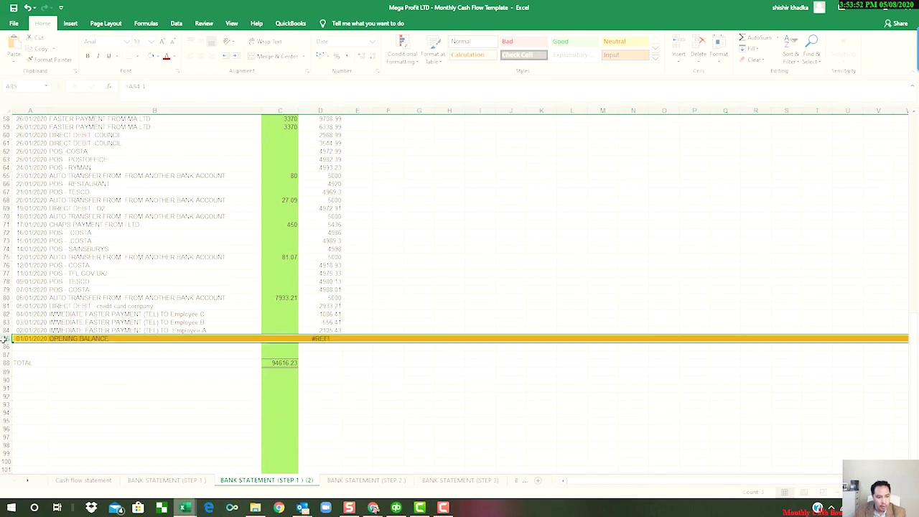
{"action": "left_click", "coordinate": [32, 416]}
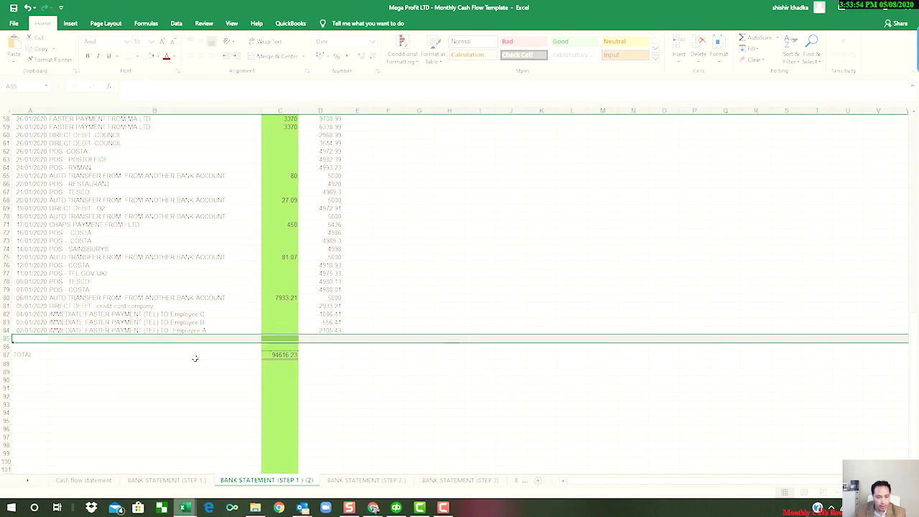
{"action": "scroll", "coordinate": [195, 358], "scroll_direction": "up", "scroll_amount": 14}
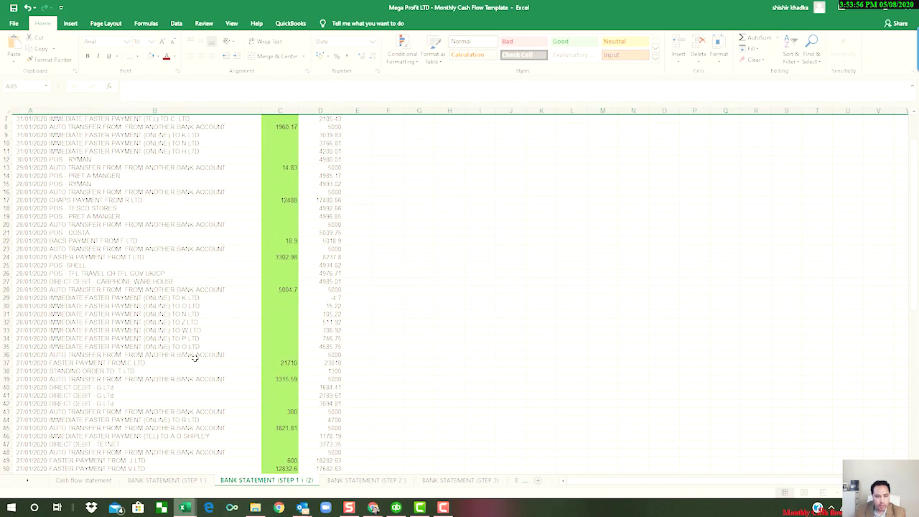
{"action": "scroll", "coordinate": [194, 359], "scroll_direction": "up", "scroll_amount": 5}
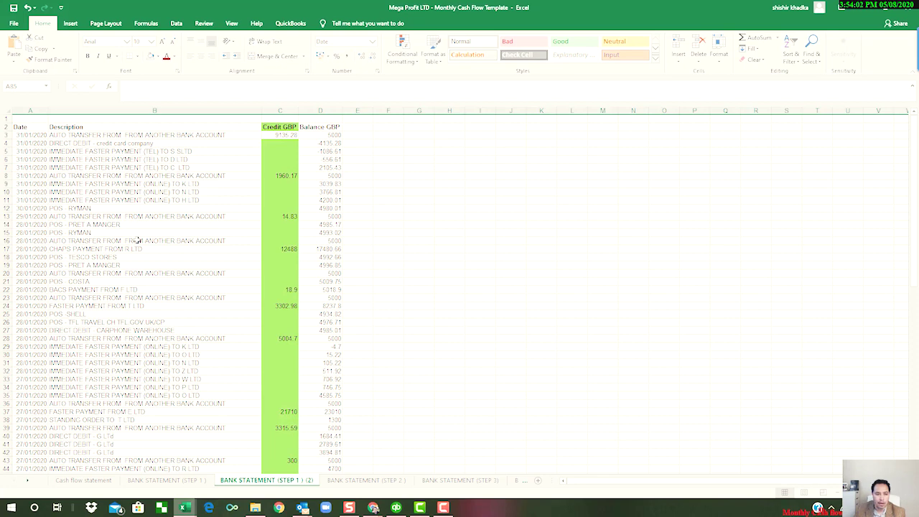
Set the Credit GBP column's fill to No Fill.
{"action": "left_click", "coordinate": [279, 110]}
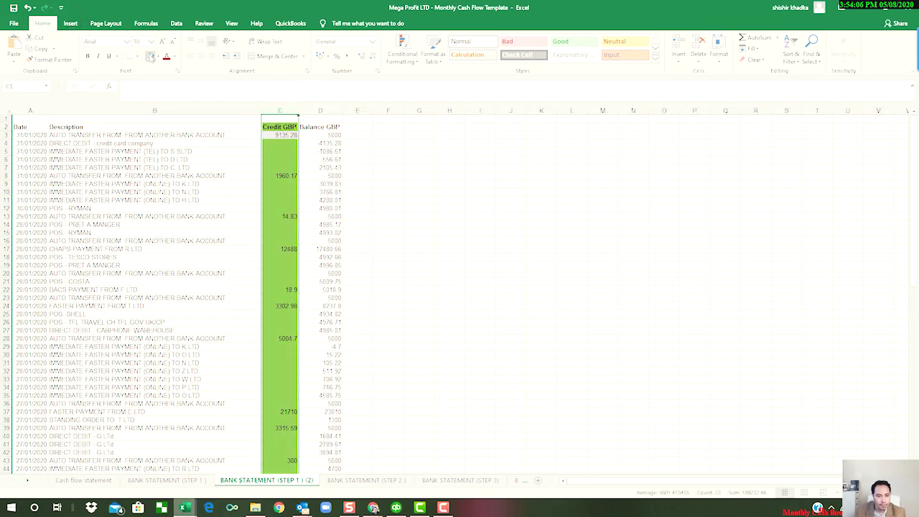
{"action": "left_click", "coordinate": [150, 57]}
{"action": "left_click", "coordinate": [246, 222]}
Sort the transaction table A2:D84 A to Z by the Description column.
{"action": "scroll", "coordinate": [176, 349], "scroll_direction": "down", "scroll_amount": 8}
{"action": "scroll", "coordinate": [176, 349], "scroll_direction": "down", "scroll_amount": 9}
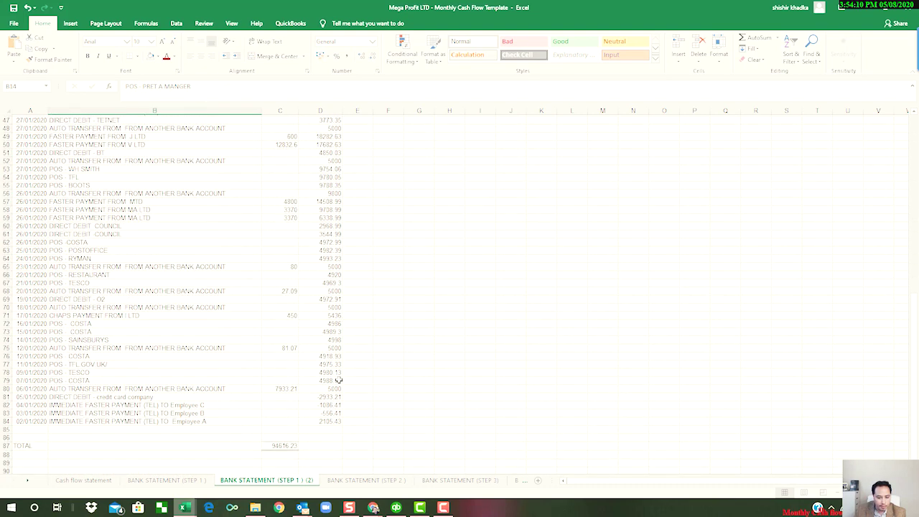
{"action": "left_click_drag", "start_coordinate": [327, 377], "coordinate": [16, 125]}
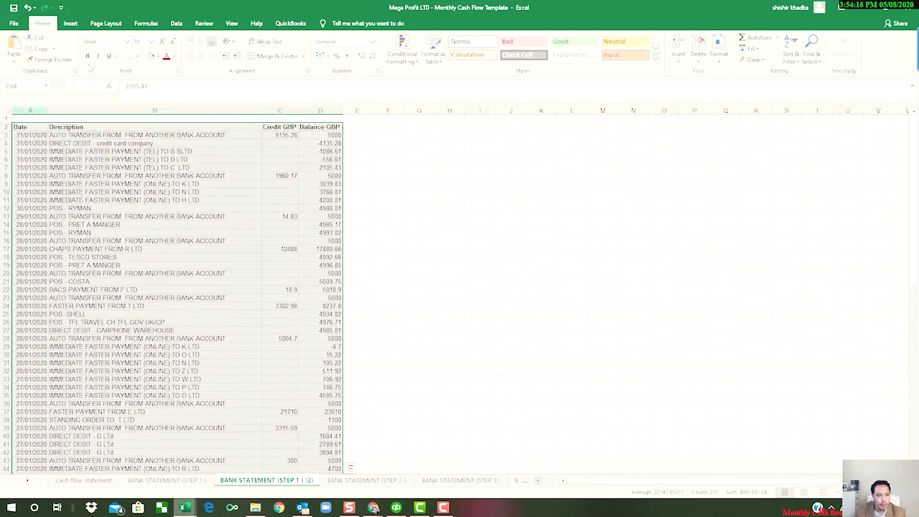
{"action": "left_click", "coordinate": [176, 23]}
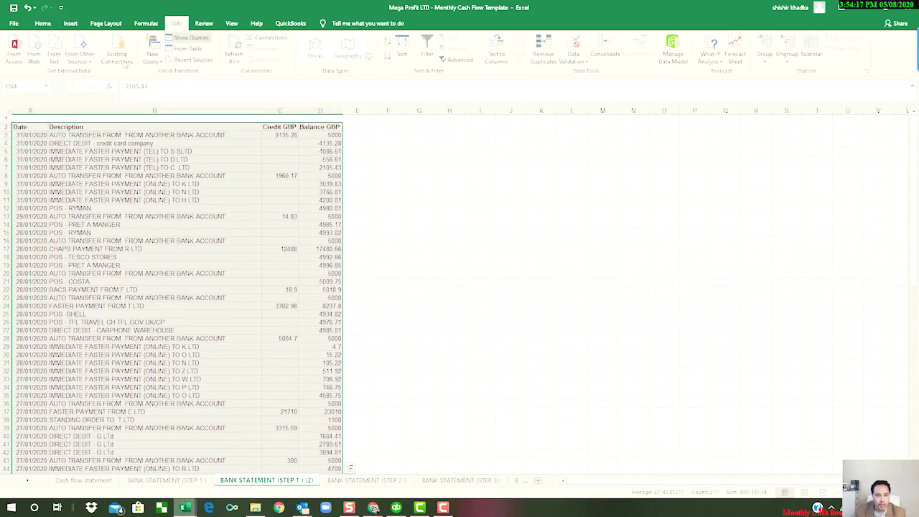
{"action": "left_click", "coordinate": [402, 52]}
{"action": "left_click", "coordinate": [282, 271]}
{"action": "left_click", "coordinate": [244, 285]}
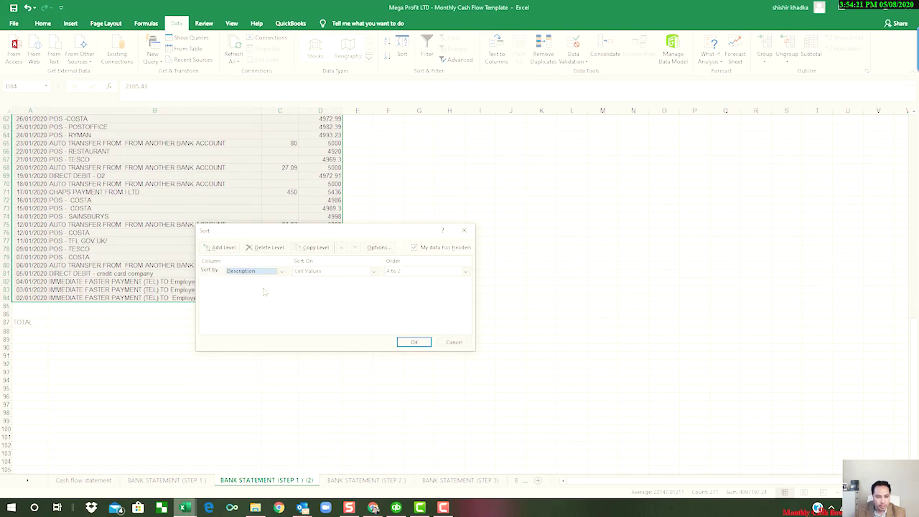
{"action": "left_click", "coordinate": [412, 343]}
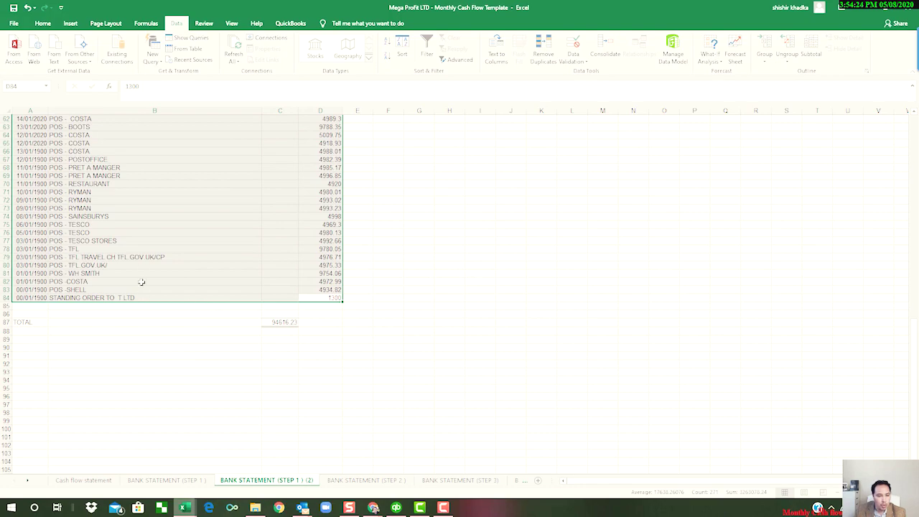
{"action": "scroll", "coordinate": [143, 271], "scroll_direction": "up", "scroll_amount": 9}
{"action": "scroll", "coordinate": [142, 268], "scroll_direction": "up", "scroll_amount": 10}
{"action": "scroll", "coordinate": [142, 268], "scroll_direction": "up", "scroll_amount": 2}
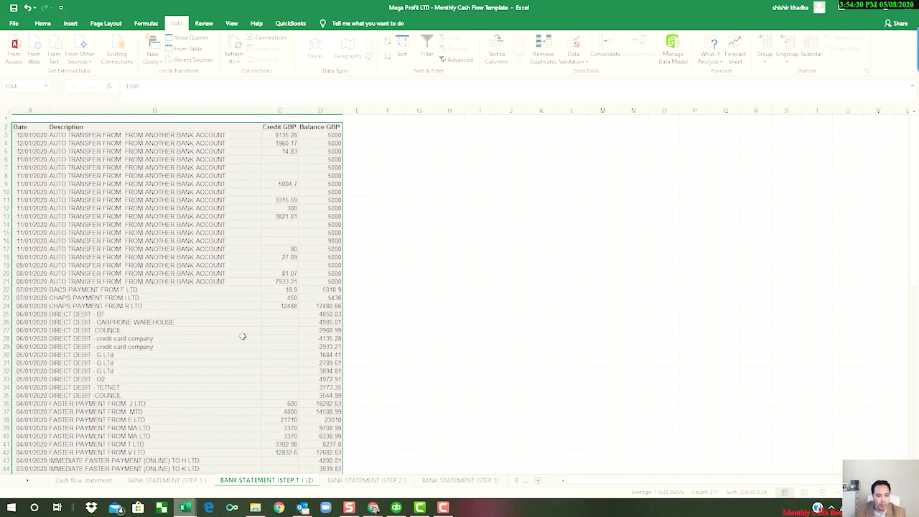
Fill the auto-transfer credits C3:C21 yellow and return to the Cash flow statement sheet.
{"action": "left_click", "coordinate": [284, 134]}
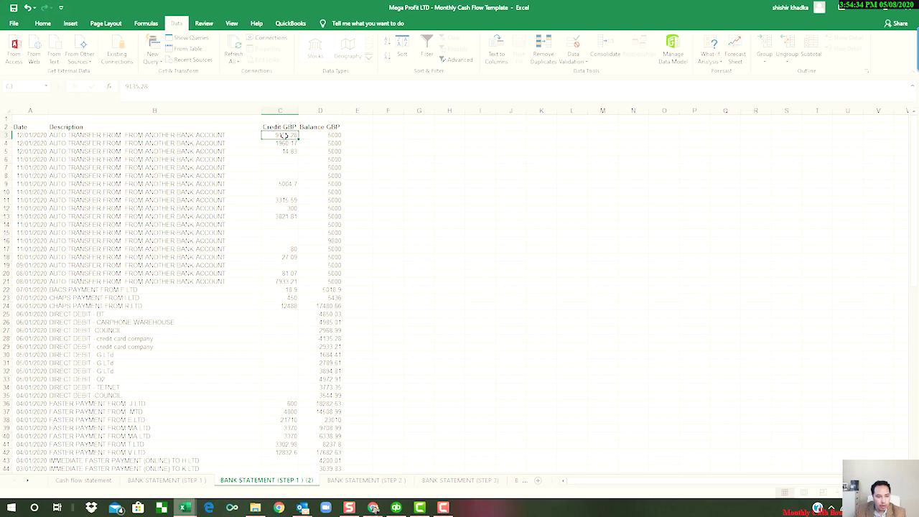
{"action": "left_click_drag", "start_coordinate": [283, 135], "coordinate": [287, 280]}
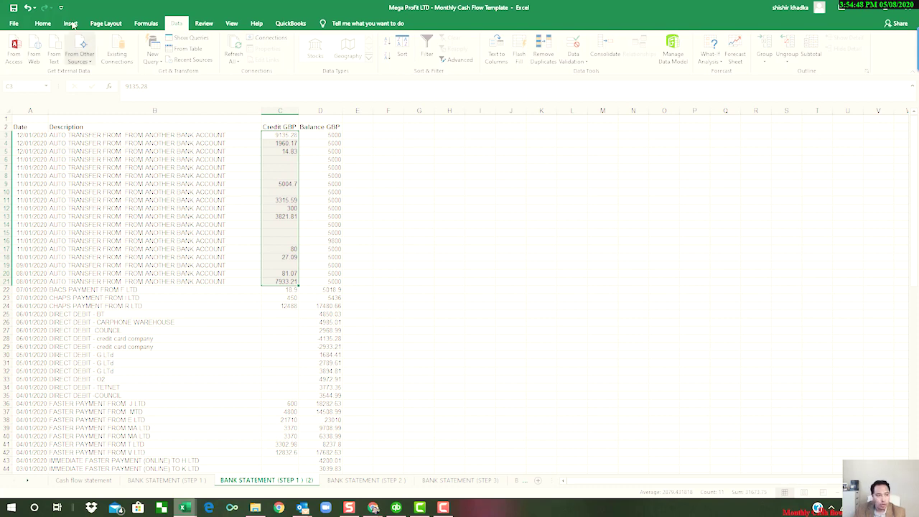
{"action": "left_click", "coordinate": [42, 23]}
{"action": "left_click", "coordinate": [158, 56]}
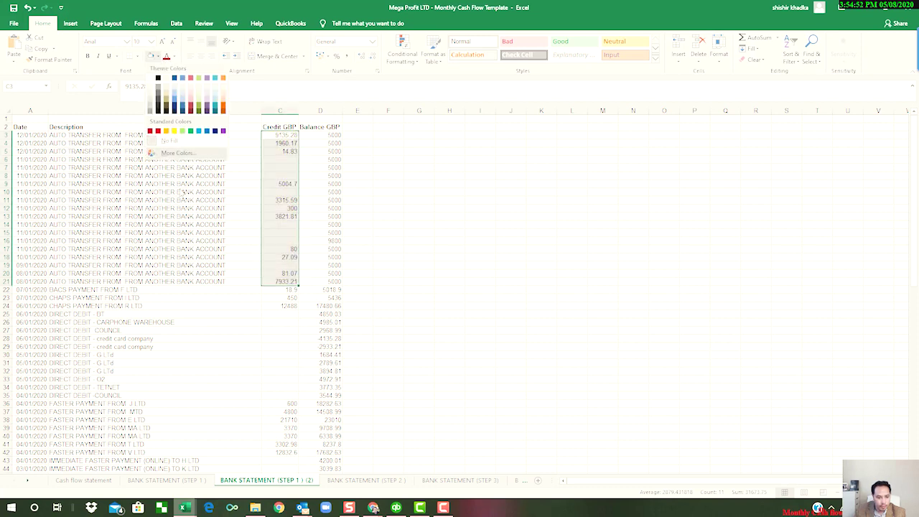
{"action": "left_click", "coordinate": [174, 131]}
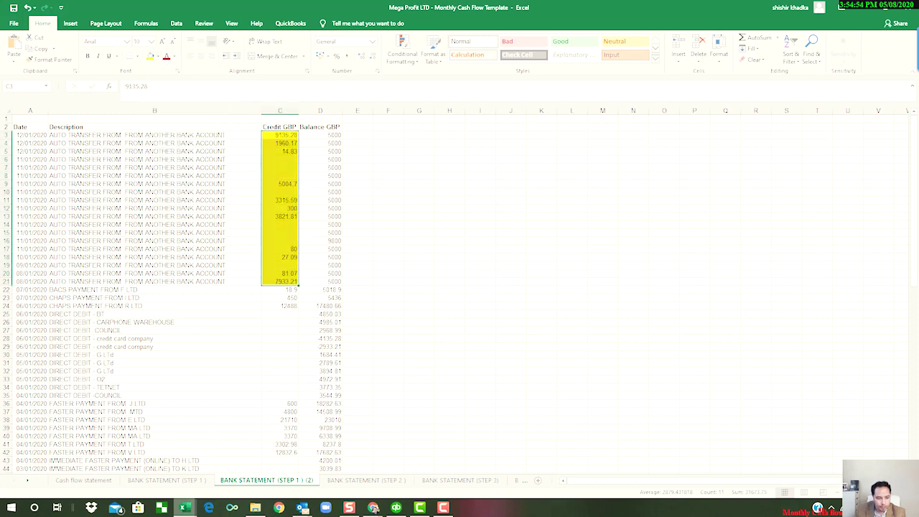
{"action": "left_click", "coordinate": [86, 480]}
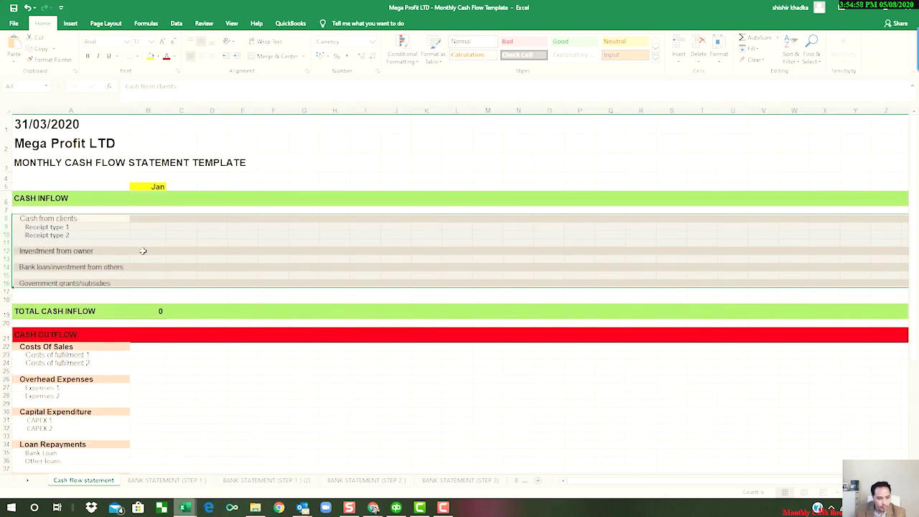
Enter 31,674 as January's Investment from owner in cell B12.
{"action": "left_click", "coordinate": [172, 480]}
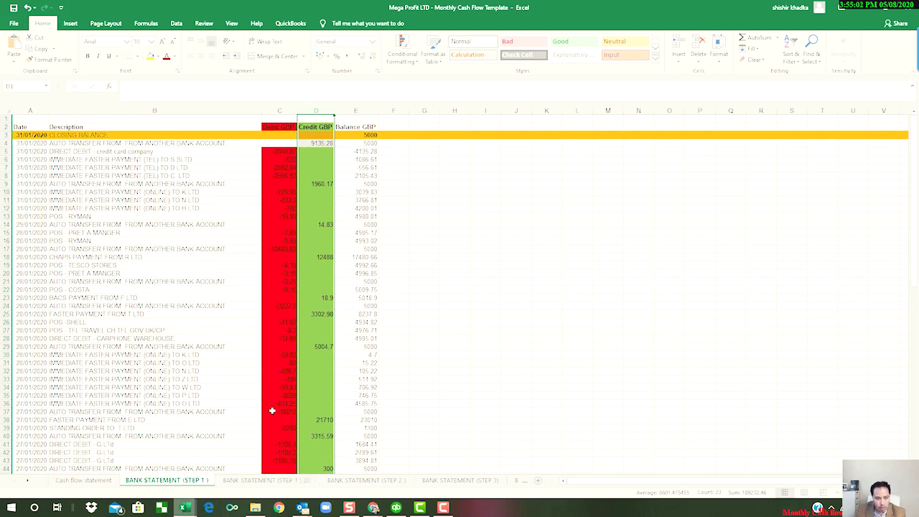
{"action": "left_click", "coordinate": [237, 481]}
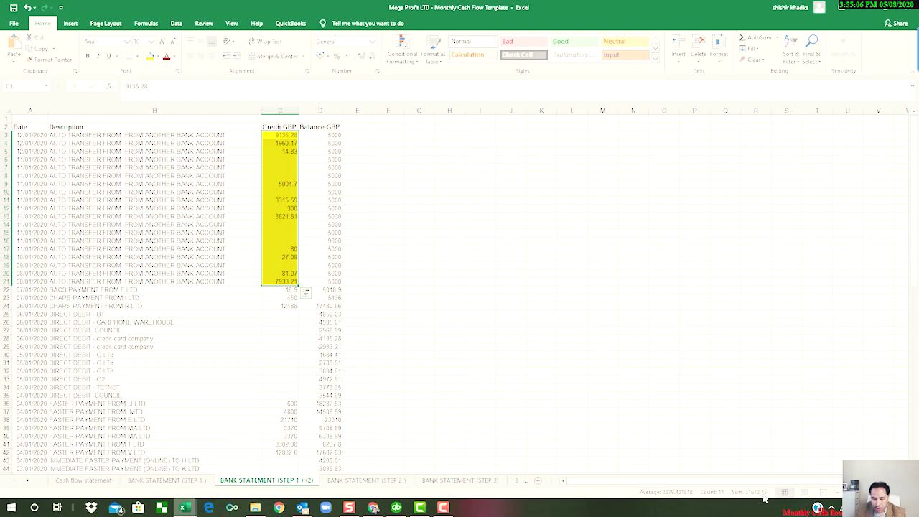
{"action": "left_click", "coordinate": [81, 481]}
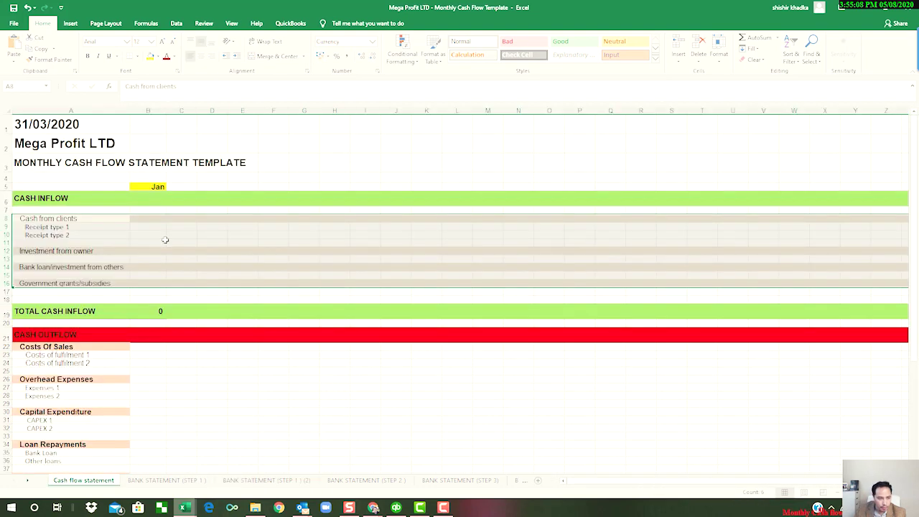
{"action": "left_click", "coordinate": [149, 252]}
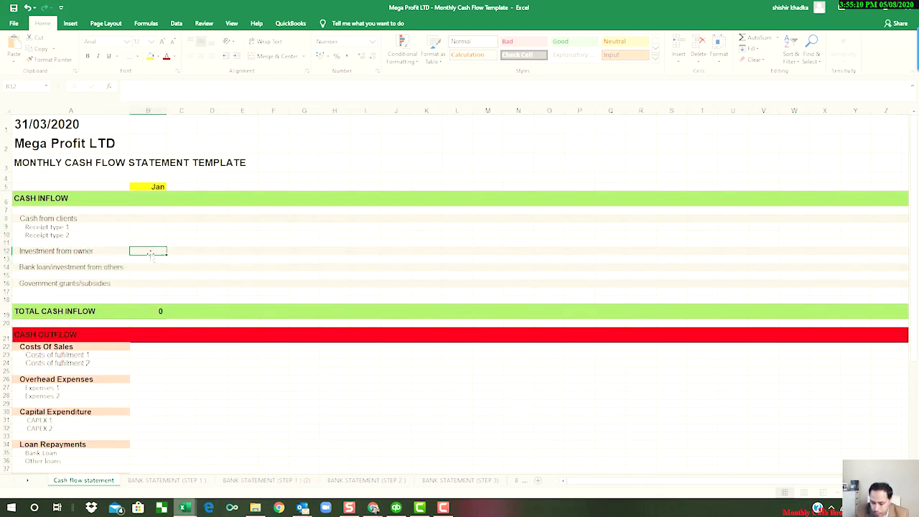
{"action": "type", "text": "31,674"}
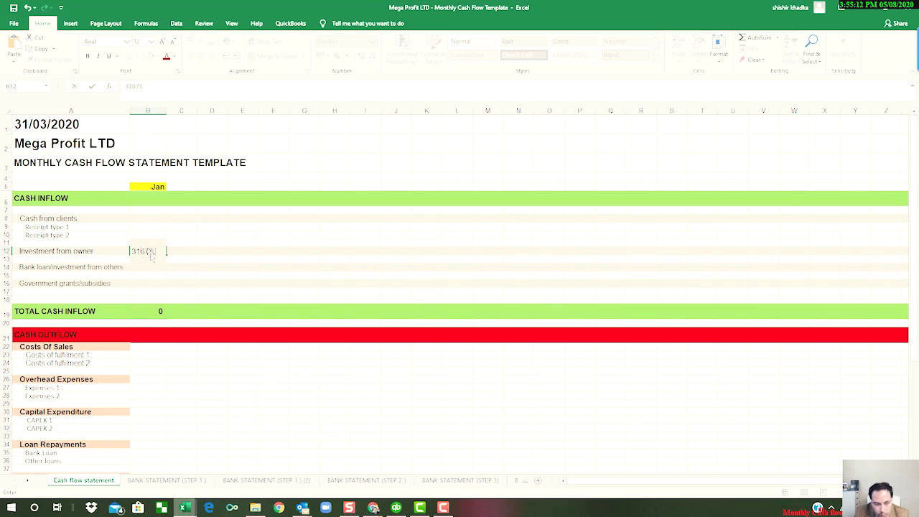
{"action": "key", "text": "Tab"}
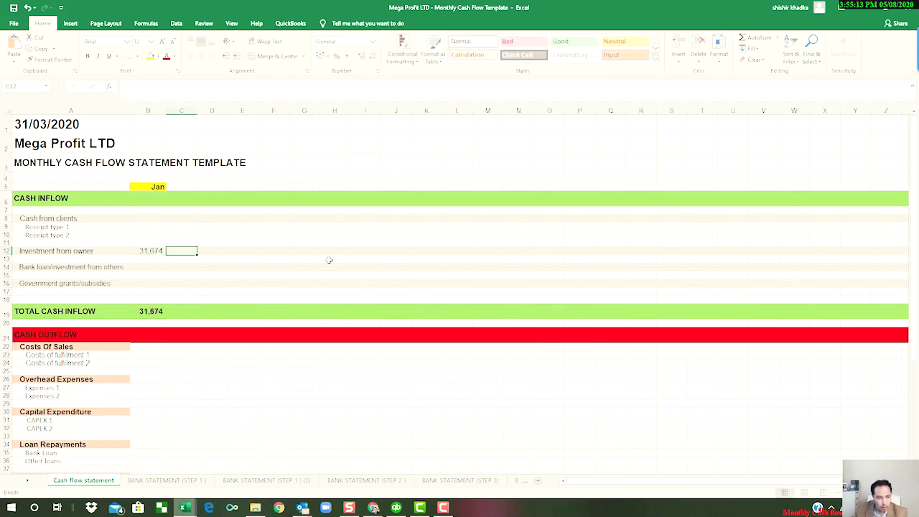
Select the remaining credits from C22 downward on the bank statement copy.
{"action": "left_click", "coordinate": [252, 480]}
{"action": "scroll", "coordinate": [281, 338], "scroll_direction": "down", "scroll_amount": 1}
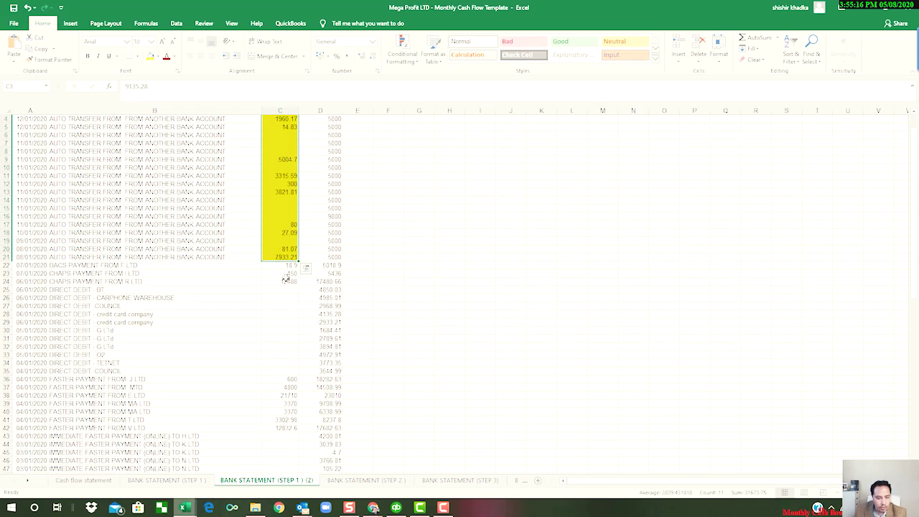
{"action": "left_click_drag", "start_coordinate": [291, 267], "coordinate": [296, 420]}
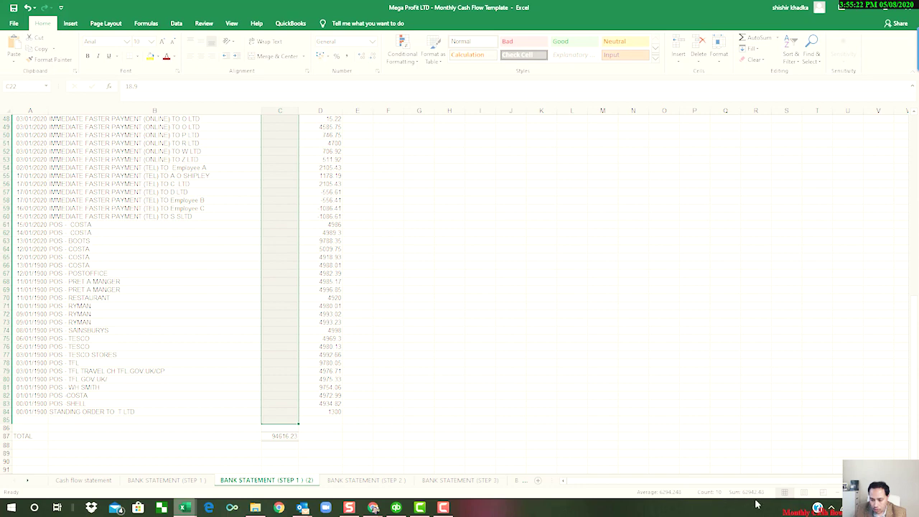
Enter 62942.4 as January's Receipt type 2 in cell B10.
{"action": "left_click", "coordinate": [83, 479]}
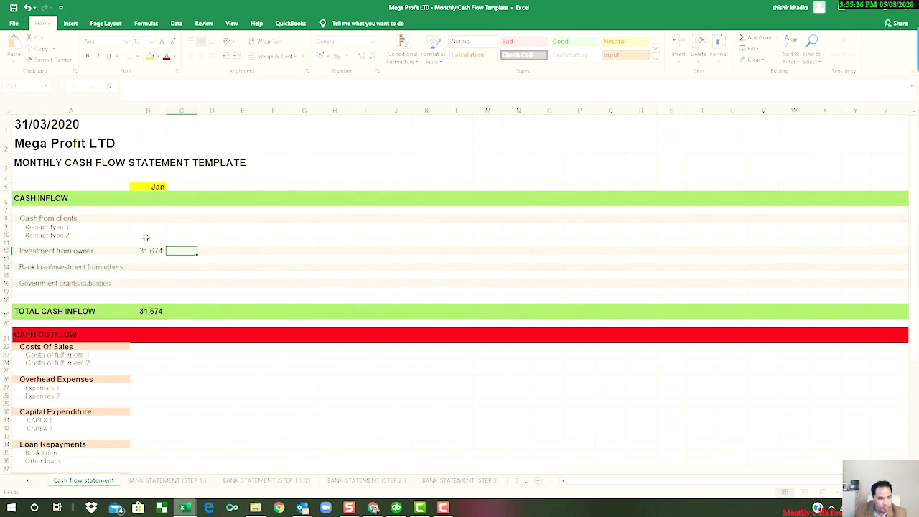
{"action": "left_click", "coordinate": [147, 236]}
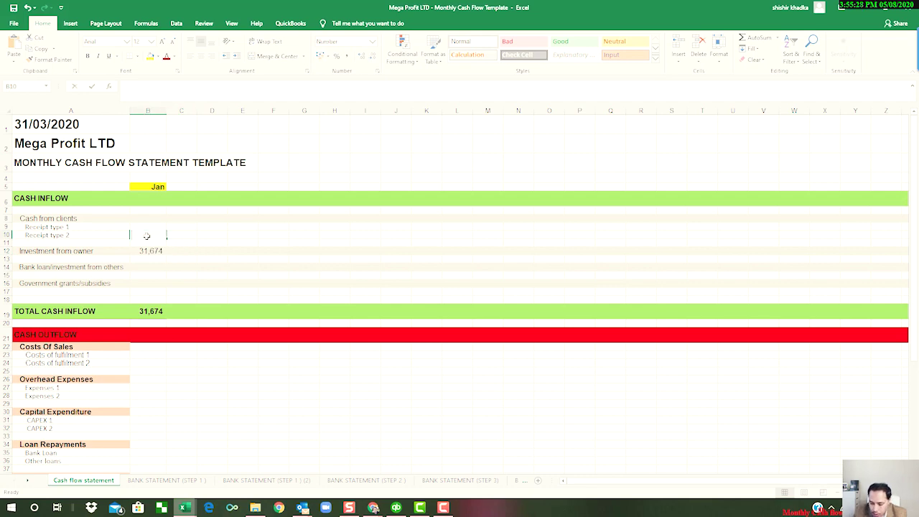
{"action": "type", "text": "62942."}
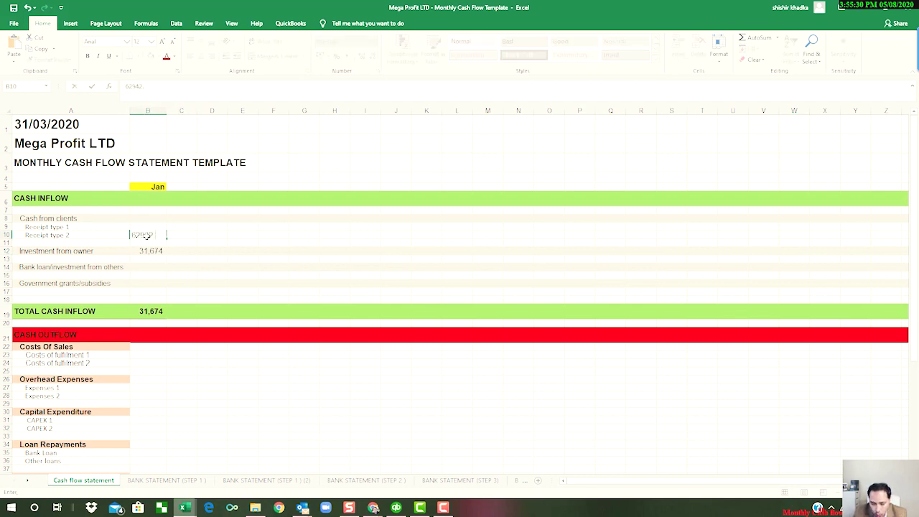
{"action": "type", "text": "48"}
{"action": "key", "text": "Tab"}
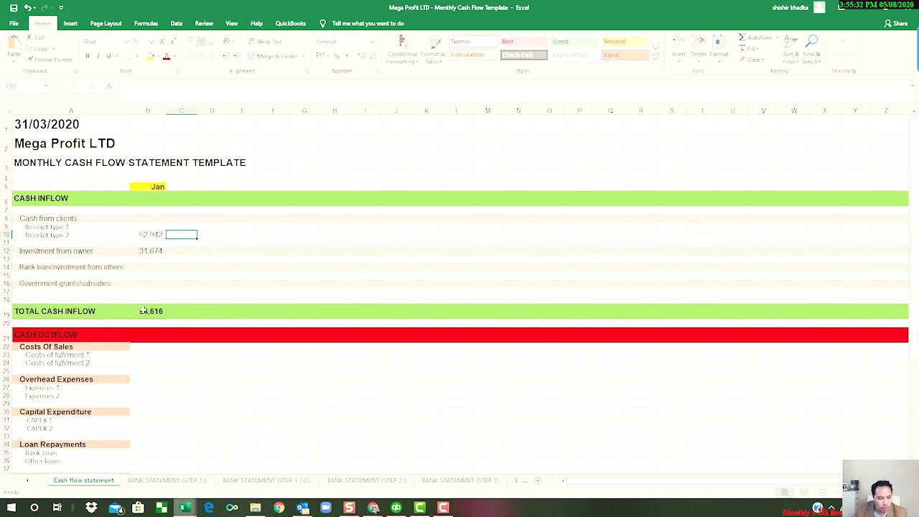
Compare the 94,616 total cash inflow in B19 with the copy's 94616.27 credit total in C87.
{"action": "left_click", "coordinate": [143, 310]}
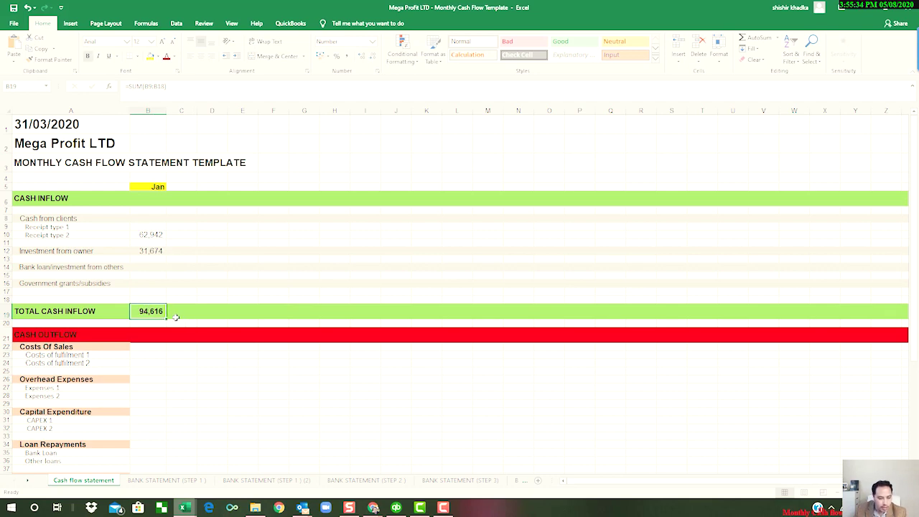
{"action": "left_click", "coordinate": [284, 479]}
{"action": "scroll", "coordinate": [287, 428], "scroll_direction": "down", "scroll_amount": 1}
{"action": "left_click", "coordinate": [282, 411]}
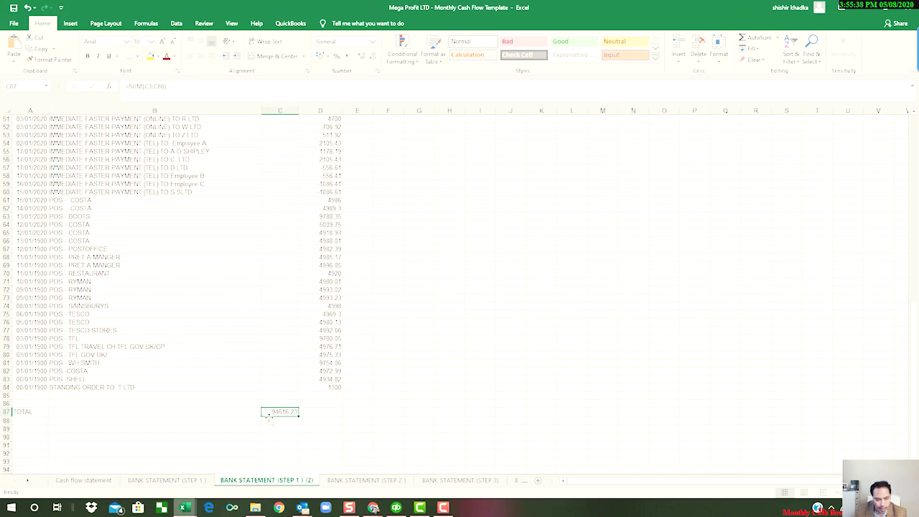
{"action": "left_click", "coordinate": [85, 480]}
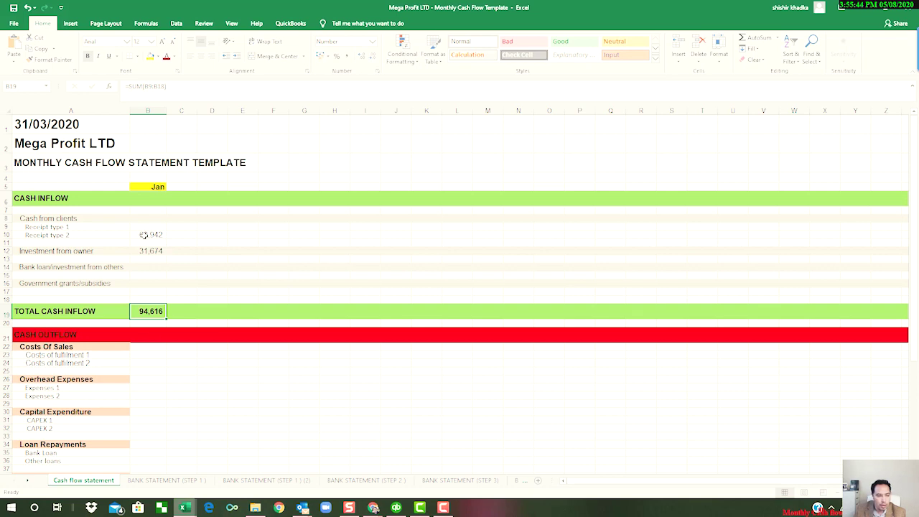
{"action": "left_click", "coordinate": [147, 250]}
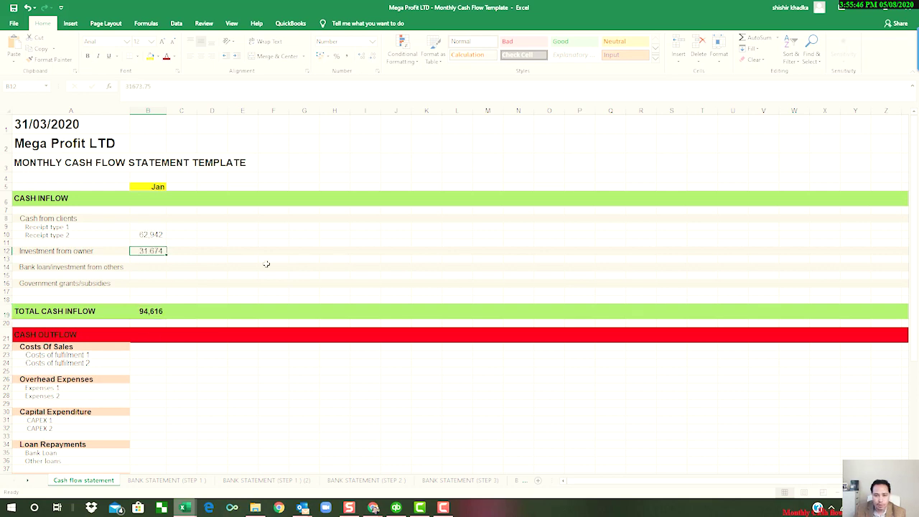
{"action": "left_click", "coordinate": [146, 235]}
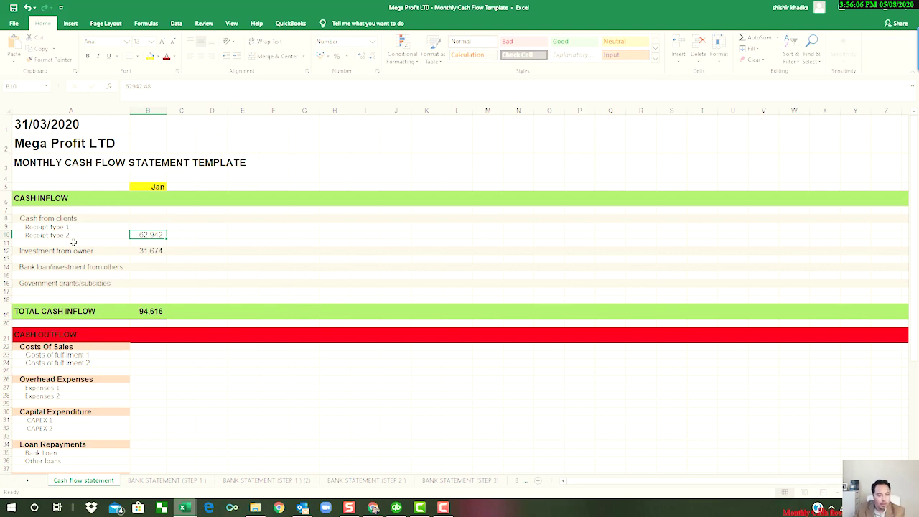
{"action": "left_click", "coordinate": [143, 268]}
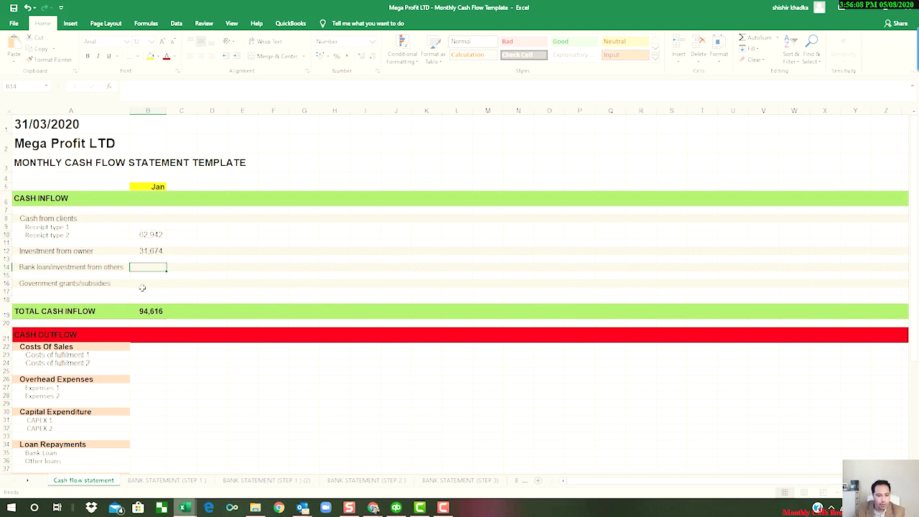
{"action": "left_click", "coordinate": [142, 285]}
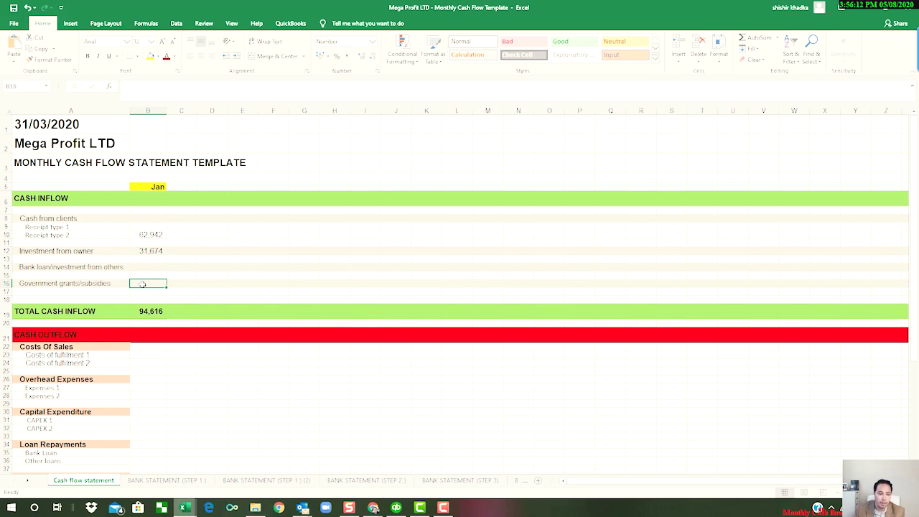
{"action": "left_click", "coordinate": [147, 267]}
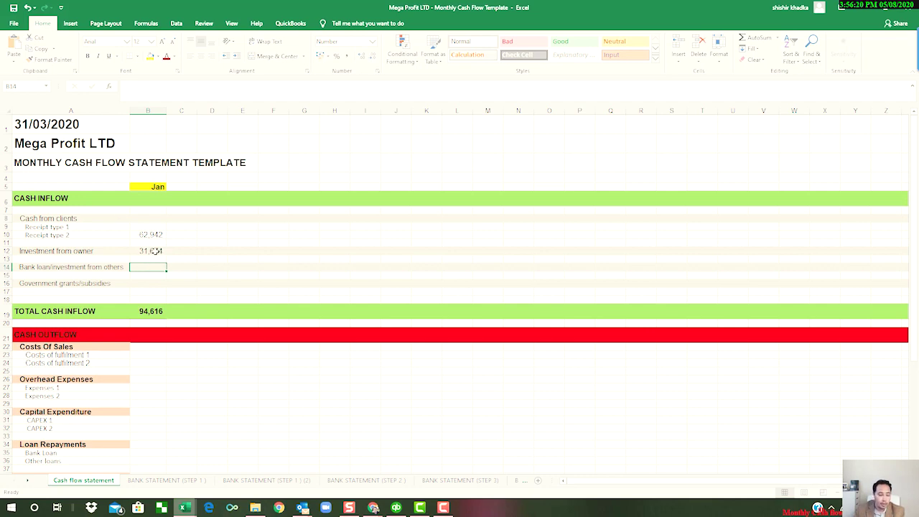
{"action": "left_click", "coordinate": [154, 251]}
{"action": "left_click", "coordinate": [153, 236]}
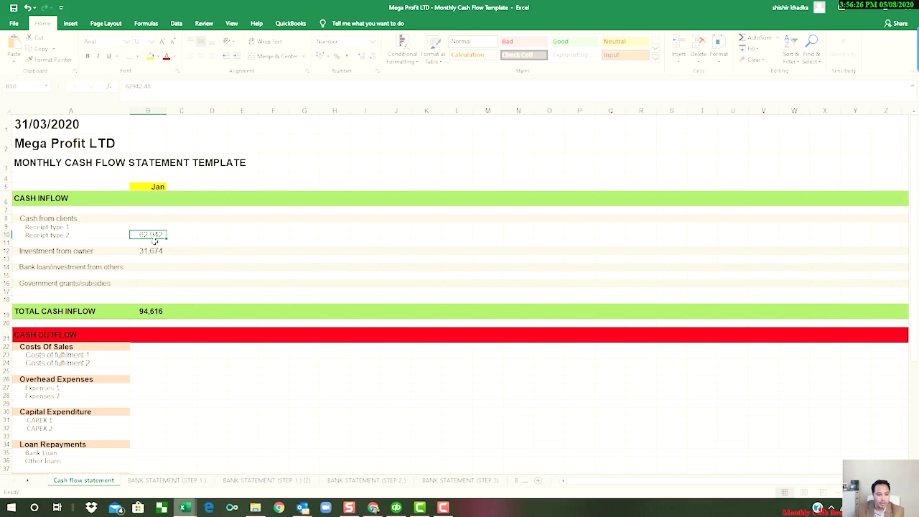
{"action": "left_click", "coordinate": [144, 309]}
{"action": "scroll", "coordinate": [179, 345], "scroll_direction": "down", "scroll_amount": 1}
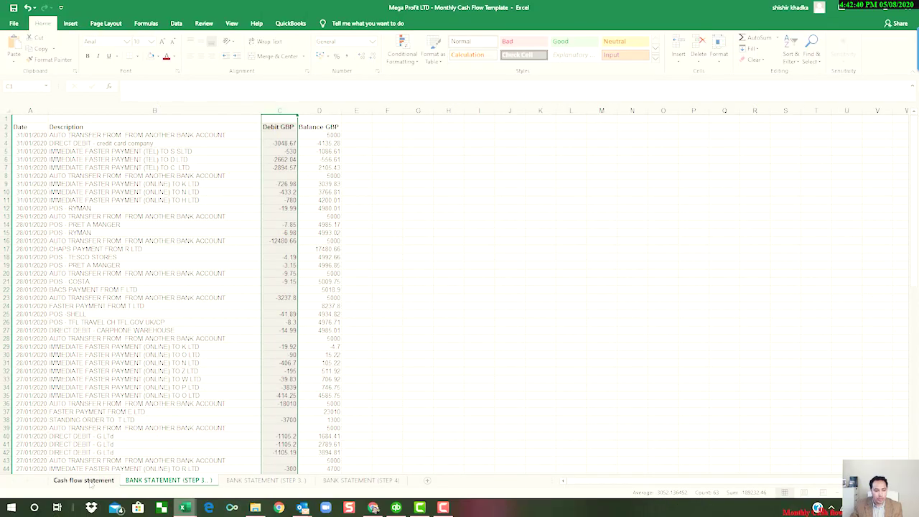
Select cash outflow rows 22–42, then open BANK STATEMENT (STEP 3) and scroll to its TOTAL row.
{"action": "left_click", "coordinate": [83, 479]}
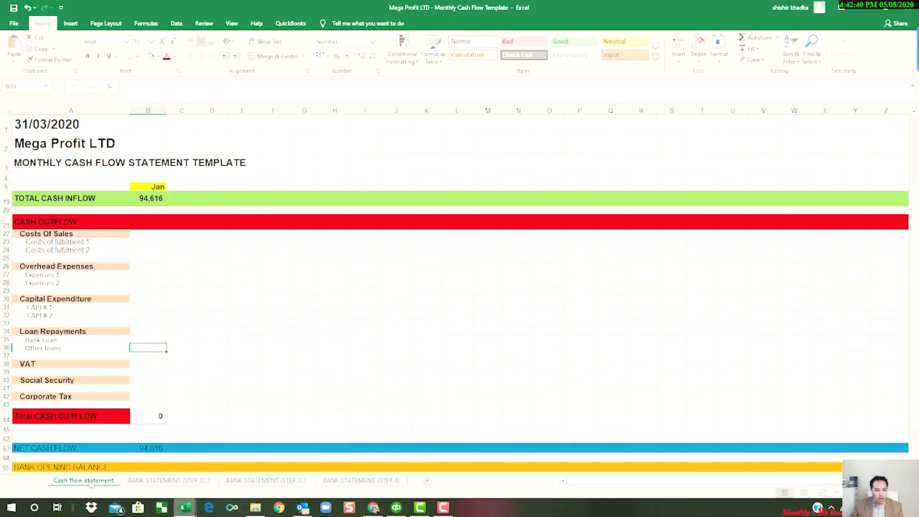
{"action": "left_click", "coordinate": [6, 233]}
{"action": "left_click_drag", "start_coordinate": [6, 233], "coordinate": [5, 402]}
{"action": "left_click", "coordinate": [168, 479]}
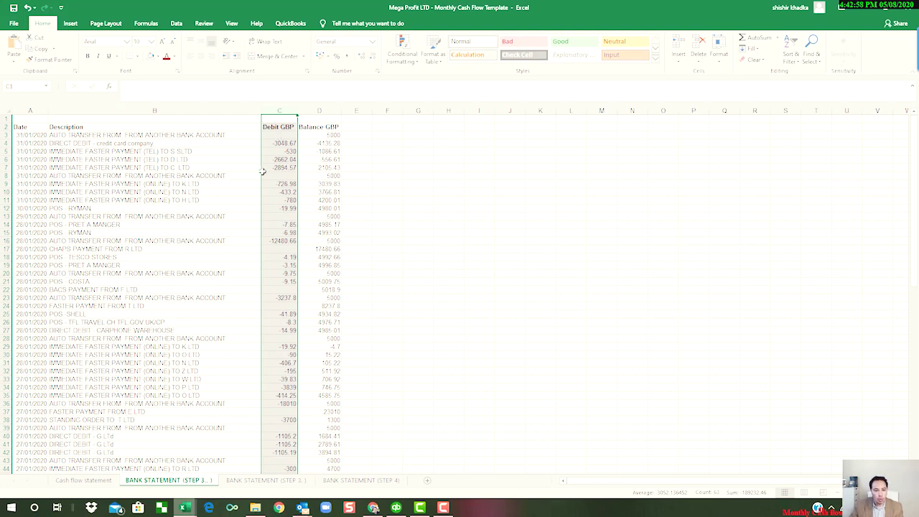
{"action": "scroll", "coordinate": [234, 257], "scroll_direction": "down", "scroll_amount": 5}
{"action": "scroll", "coordinate": [232, 291], "scroll_direction": "down", "scroll_amount": 14}
Sort the selected bank transactions A to Z by the Description column.
{"action": "left_click_drag", "start_coordinate": [321, 331], "coordinate": [34, 114]}
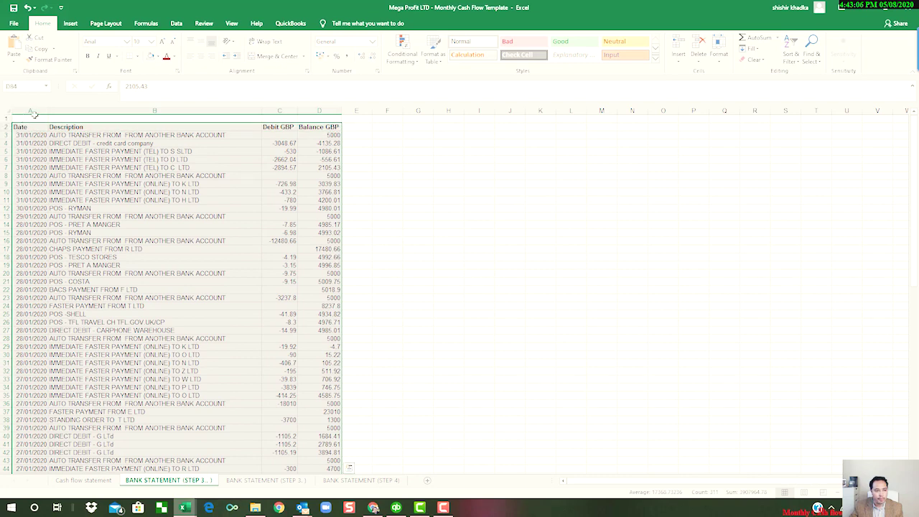
{"action": "left_click", "coordinate": [176, 23]}
{"action": "left_click", "coordinate": [402, 50]}
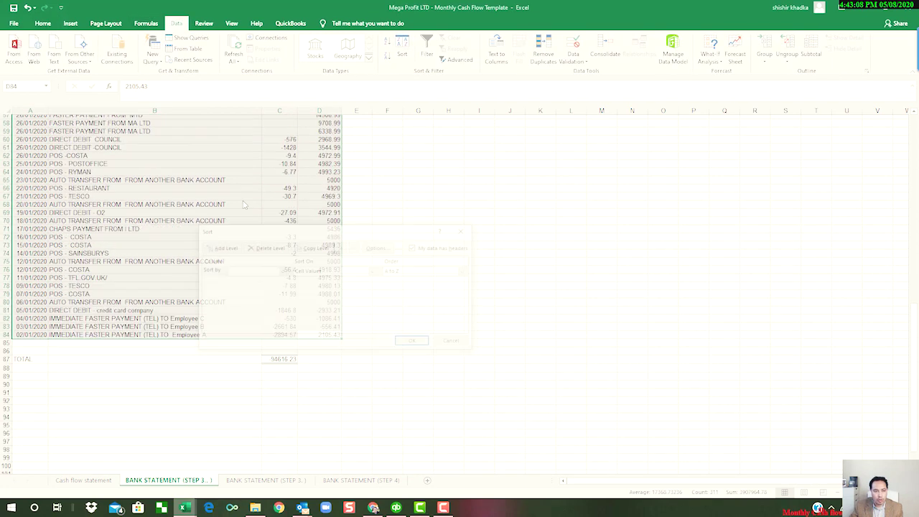
{"action": "left_click", "coordinate": [281, 270]}
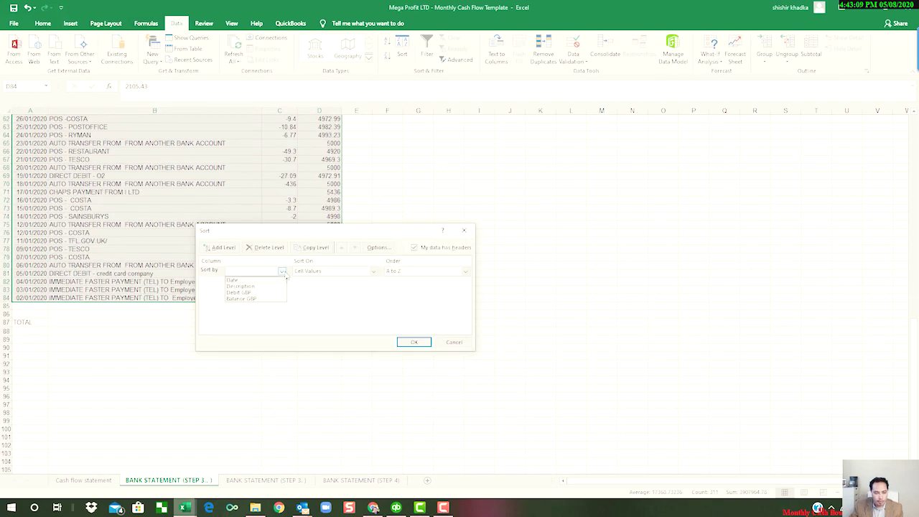
{"action": "left_click", "coordinate": [237, 279]}
{"action": "left_click", "coordinate": [413, 341]}
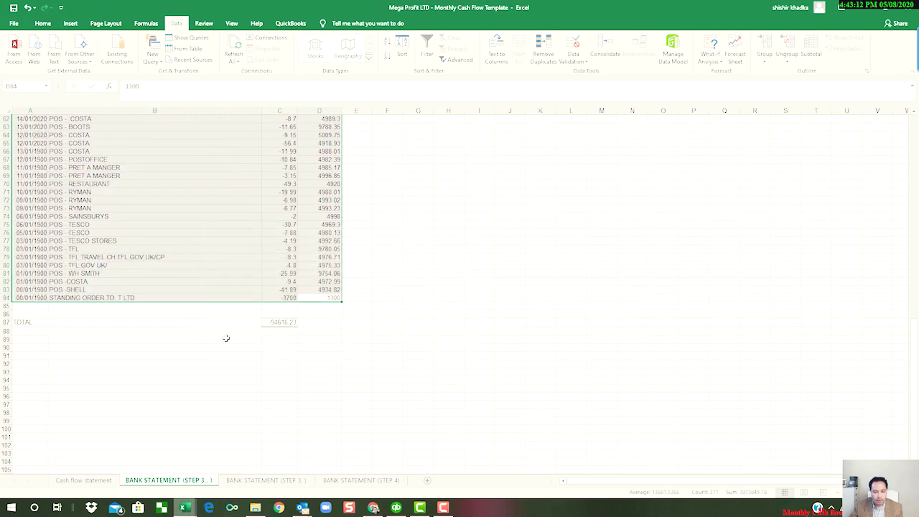
{"action": "scroll", "coordinate": [226, 337], "scroll_direction": "up", "scroll_amount": 18}
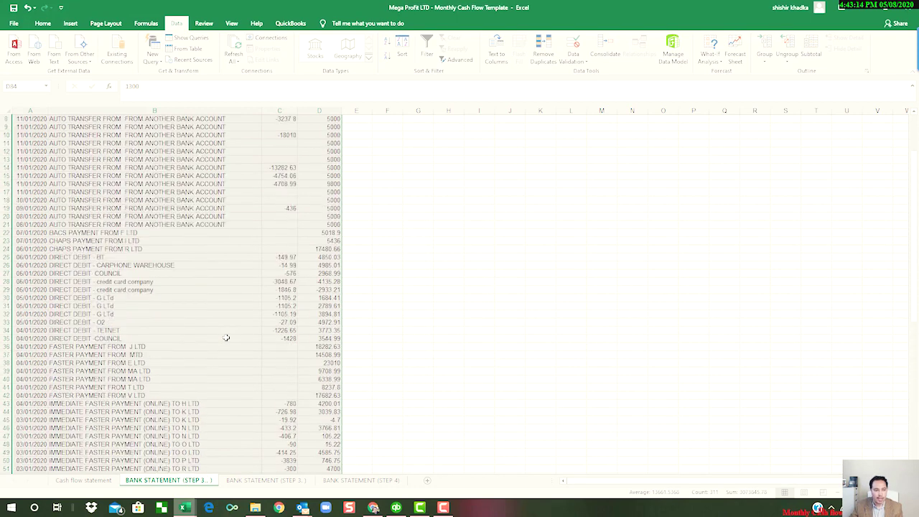
{"action": "scroll", "coordinate": [226, 338], "scroll_direction": "up", "scroll_amount": 3}
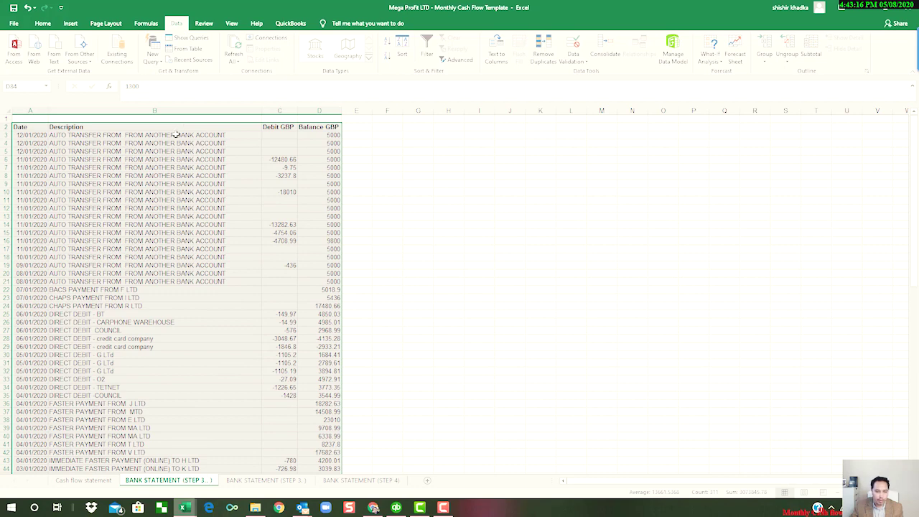
Sum debits C3:C21, then the yellow auto-transfer debits C3:C20 on the colour-coded statement.
{"action": "left_click", "coordinate": [284, 136]}
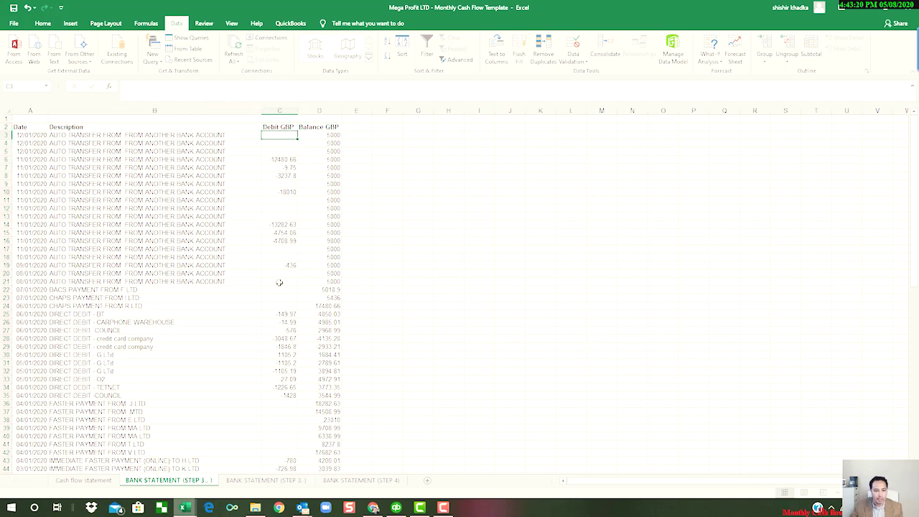
{"action": "left_click", "coordinate": [279, 282]}
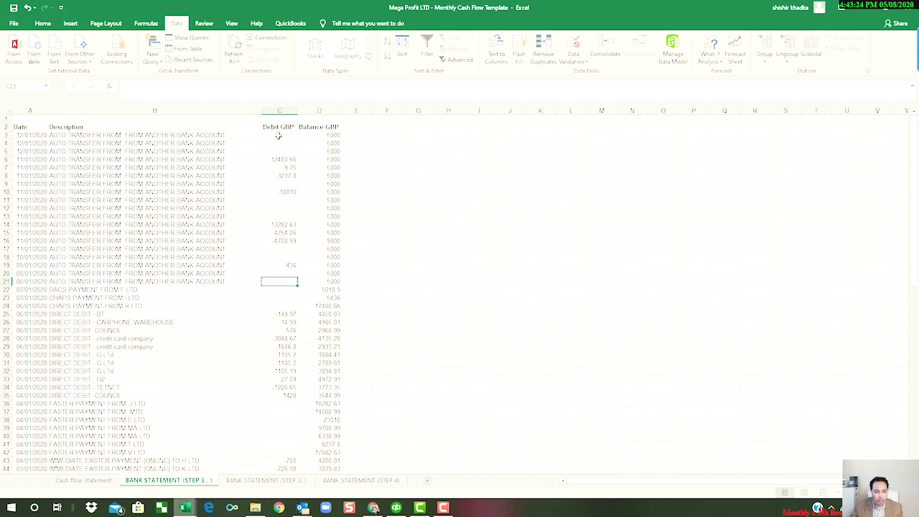
{"action": "left_click_drag", "start_coordinate": [278, 135], "coordinate": [278, 283]}
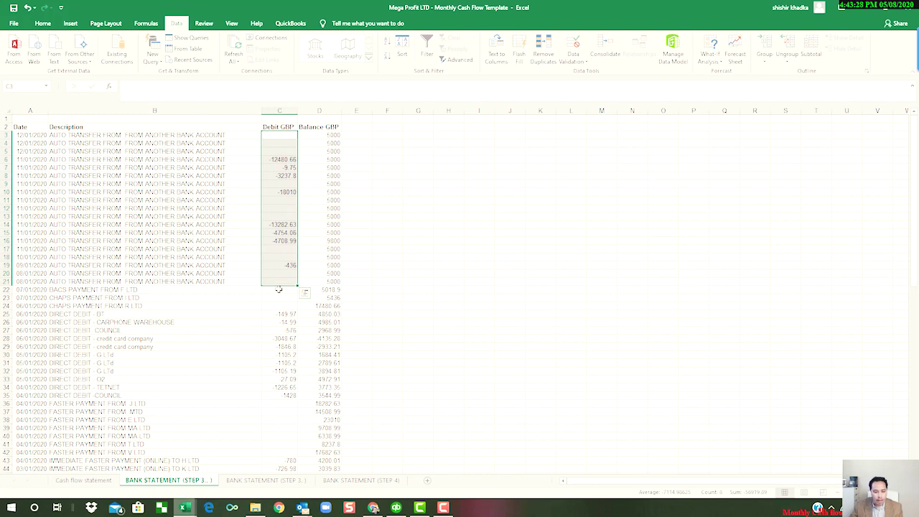
{"action": "left_click", "coordinate": [272, 485]}
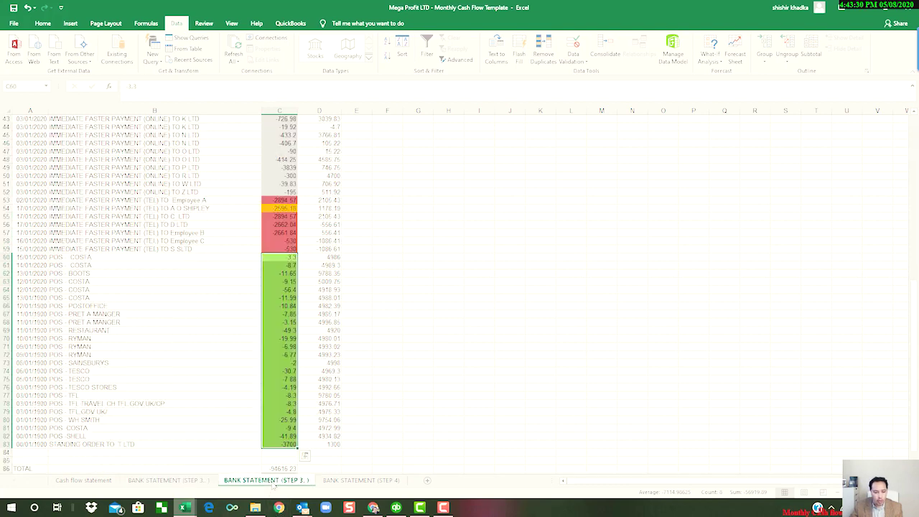
{"action": "scroll", "coordinate": [275, 325], "scroll_direction": "up", "scroll_amount": 5}
{"action": "scroll", "coordinate": [274, 326], "scroll_direction": "up", "scroll_amount": 9}
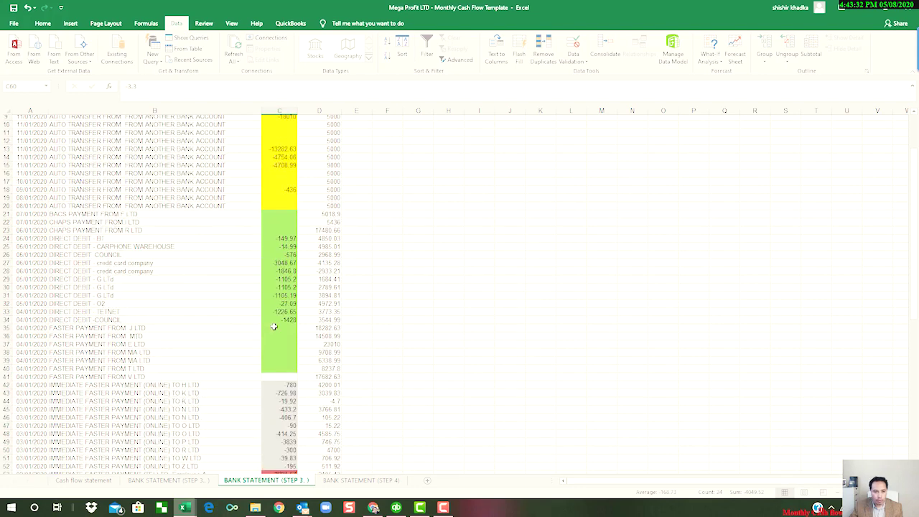
{"action": "left_click_drag", "start_coordinate": [279, 134], "coordinate": [280, 273]}
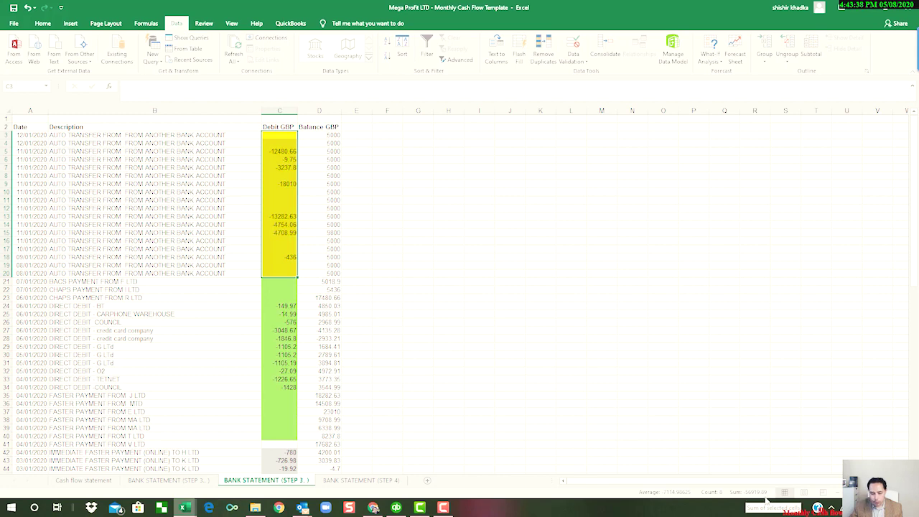
Enter 56919.89 as January Other loans in cell B36.
{"action": "left_click", "coordinate": [83, 479]}
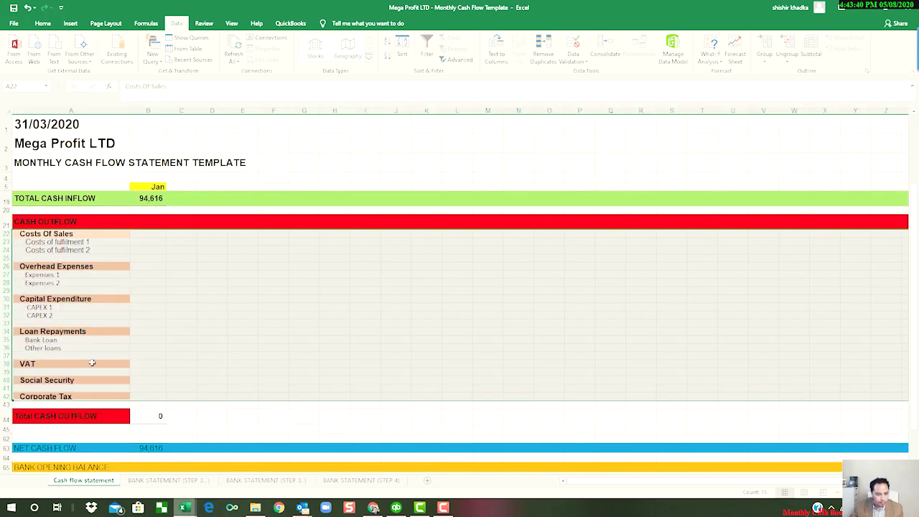
{"action": "left_click", "coordinate": [164, 347]}
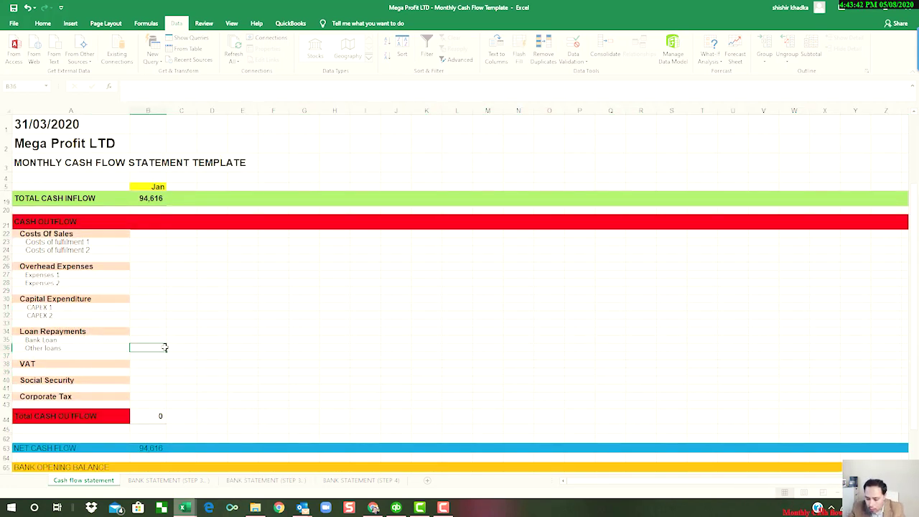
{"action": "type", "text": "56919"}
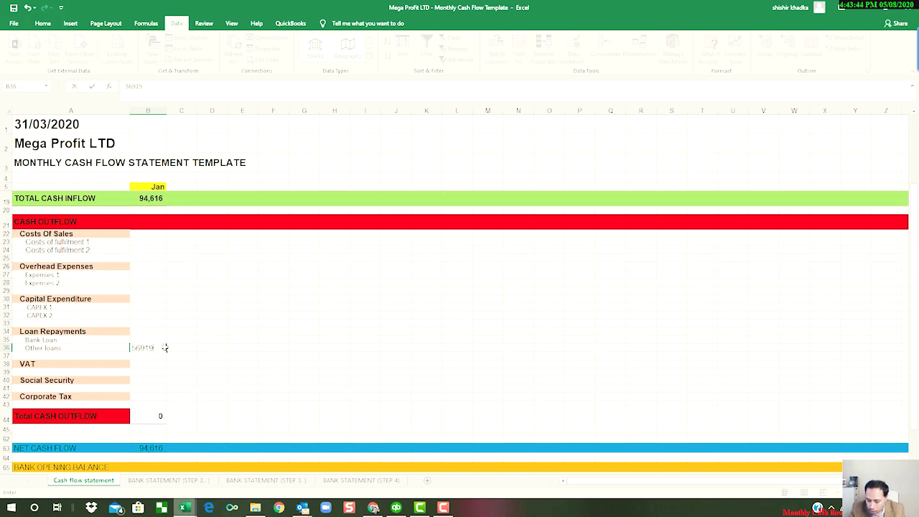
{"action": "type", "text": ".89"}
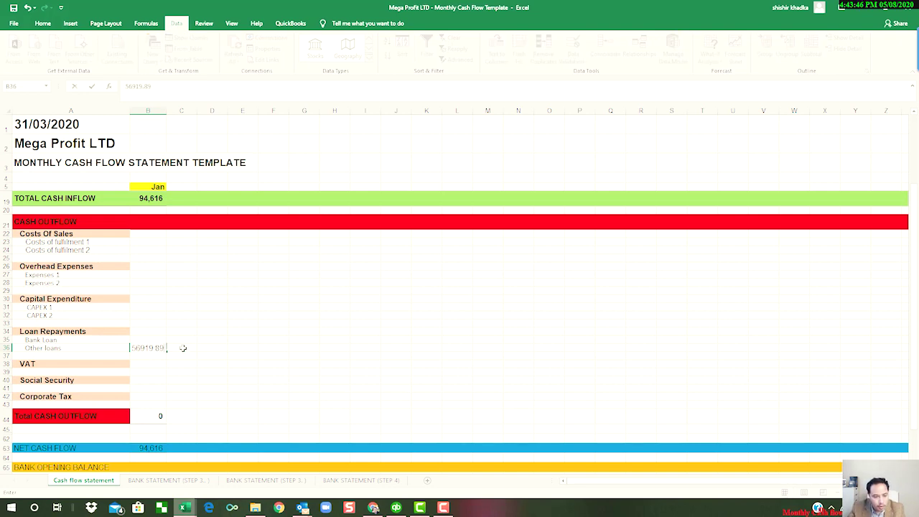
{"action": "left_click", "coordinate": [196, 350]}
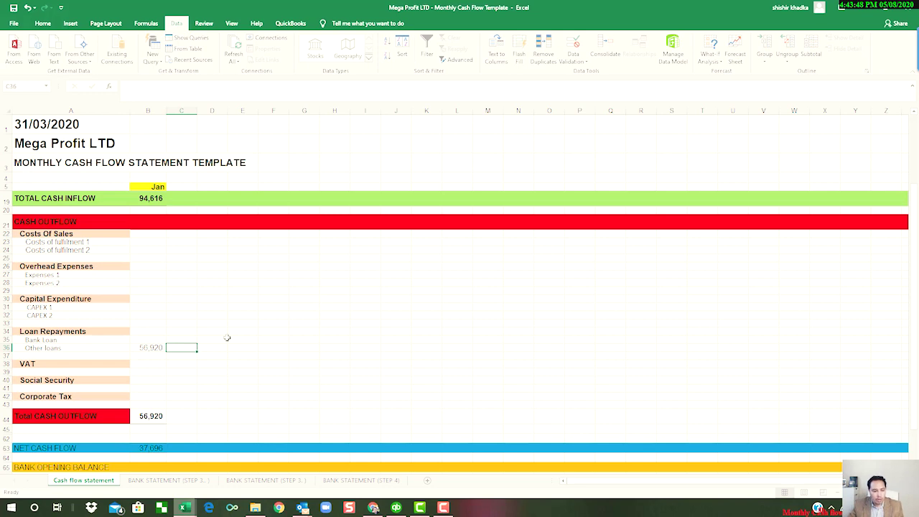
Total the green debits C21:C40 and enter 11633.76 as Expenses 1 in B27.
{"action": "left_click", "coordinate": [248, 481]}
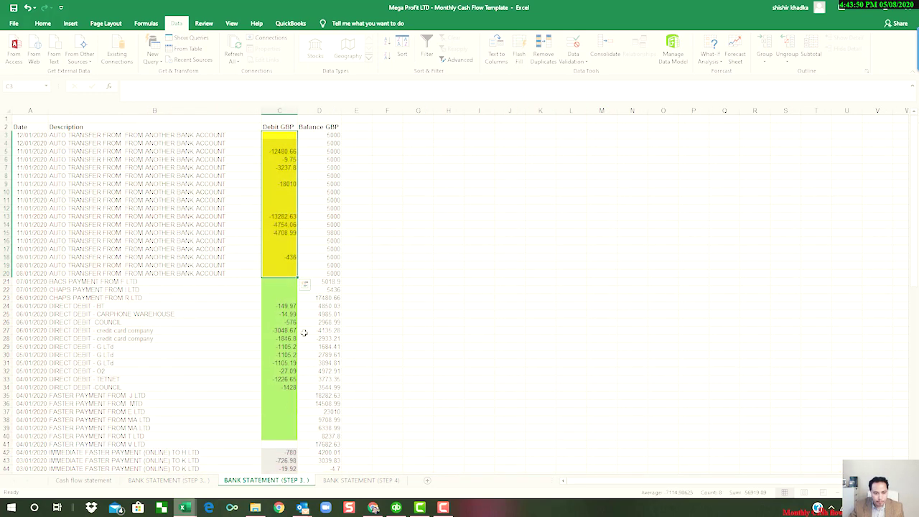
{"action": "left_click", "coordinate": [277, 282]}
{"action": "left_click_drag", "start_coordinate": [277, 301], "coordinate": [279, 433]}
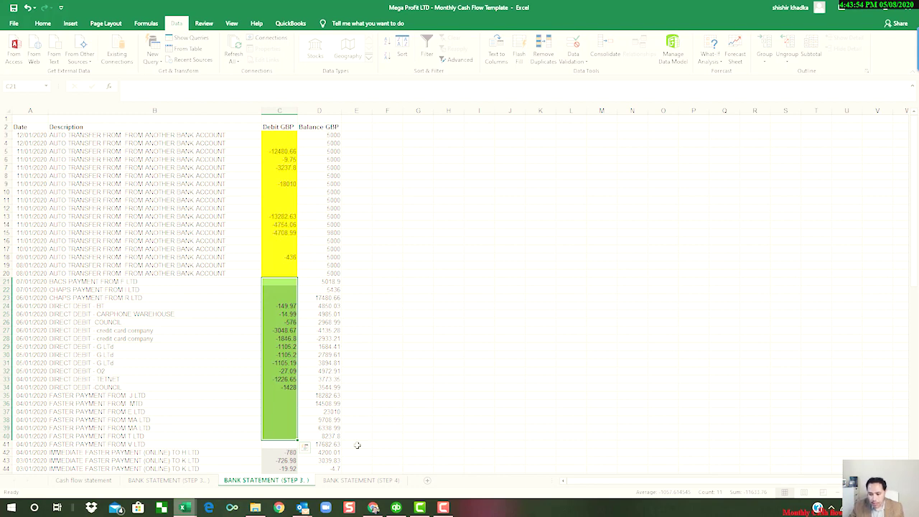
{"action": "left_click", "coordinate": [83, 480]}
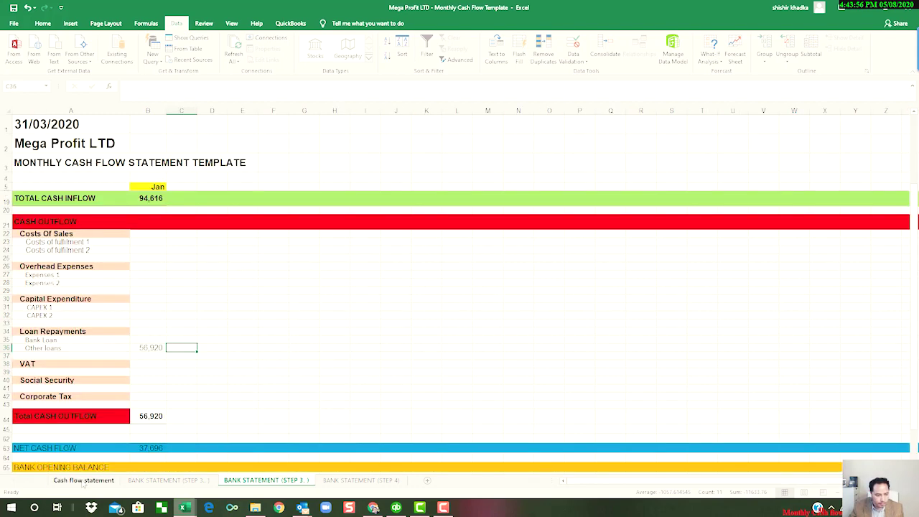
{"action": "left_click", "coordinate": [142, 274]}
{"action": "type", "text": "11633.76"}
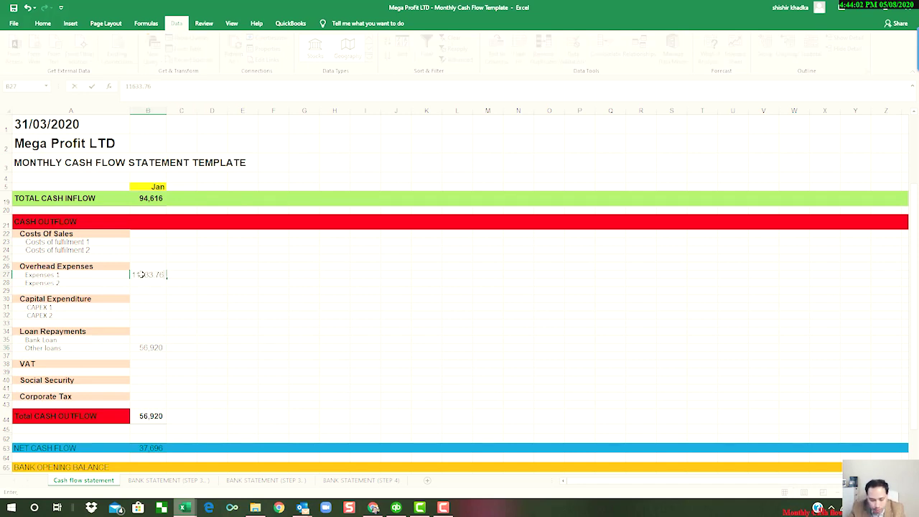
{"action": "key", "text": "Tab"}
Total the grey debits C42:C52 and enter 7,244 as Costs of fulfilment 1 in B23.
{"action": "left_click", "coordinate": [267, 478]}
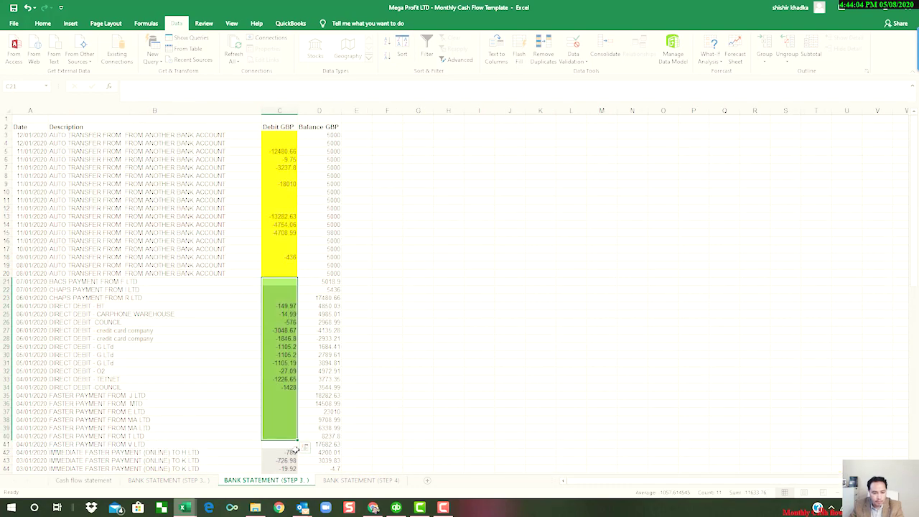
{"action": "scroll", "coordinate": [309, 398], "scroll_direction": "down", "scroll_amount": 7}
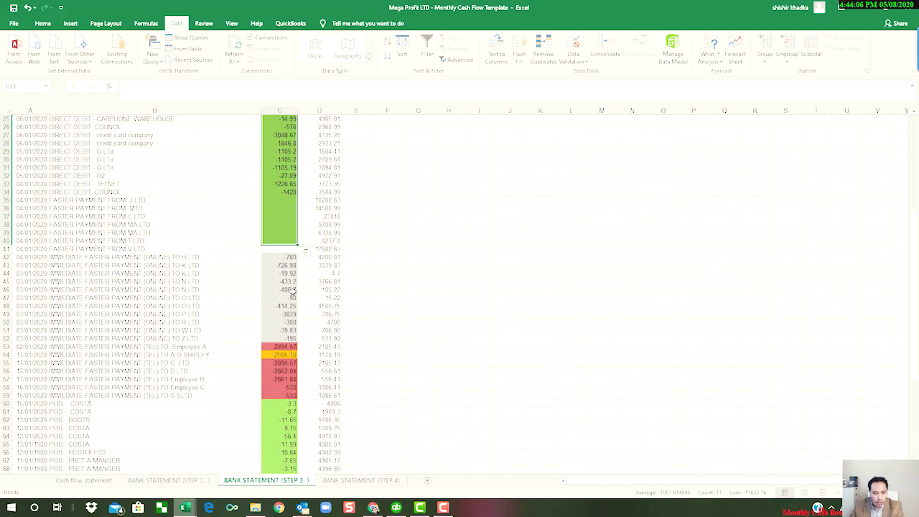
{"action": "left_click_drag", "start_coordinate": [277, 256], "coordinate": [282, 337]}
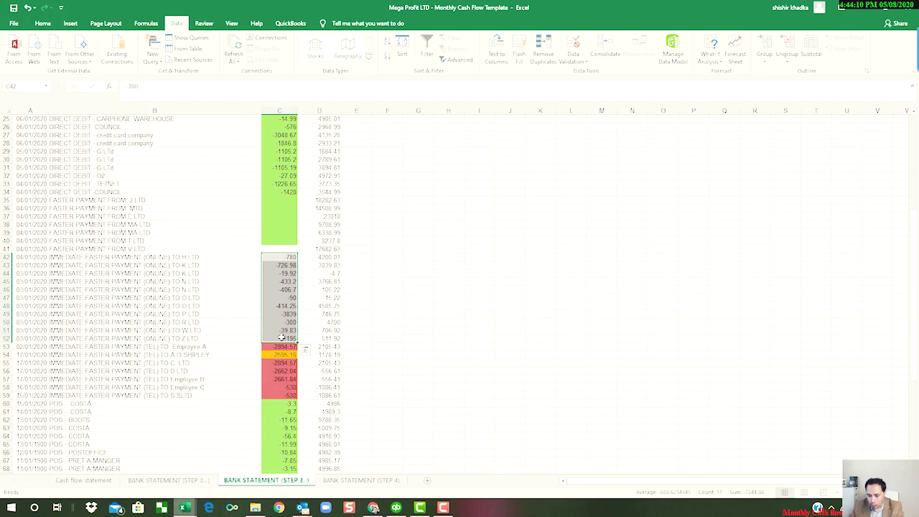
{"action": "left_click", "coordinate": [85, 479]}
{"action": "left_click", "coordinate": [151, 245]}
{"action": "type", "text": "7,2"}
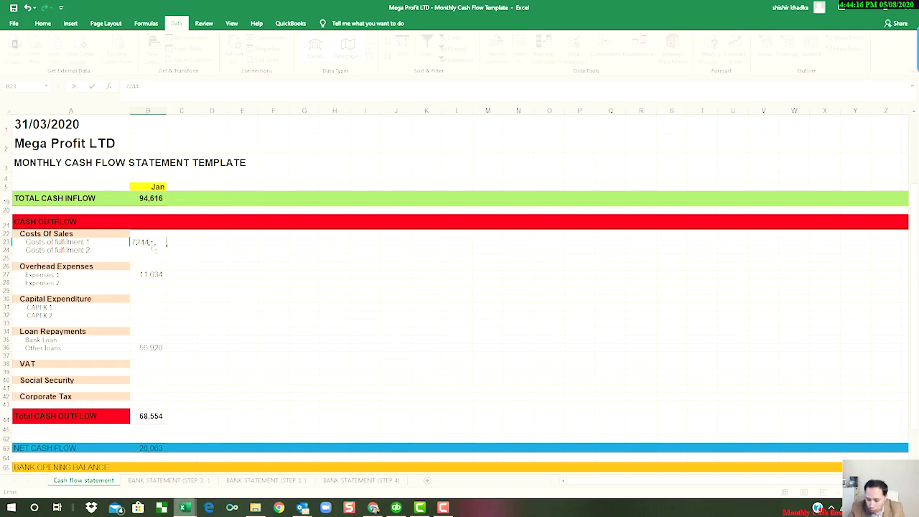
{"action": "type", "text": "44"}
{"action": "key", "text": "Tab"}
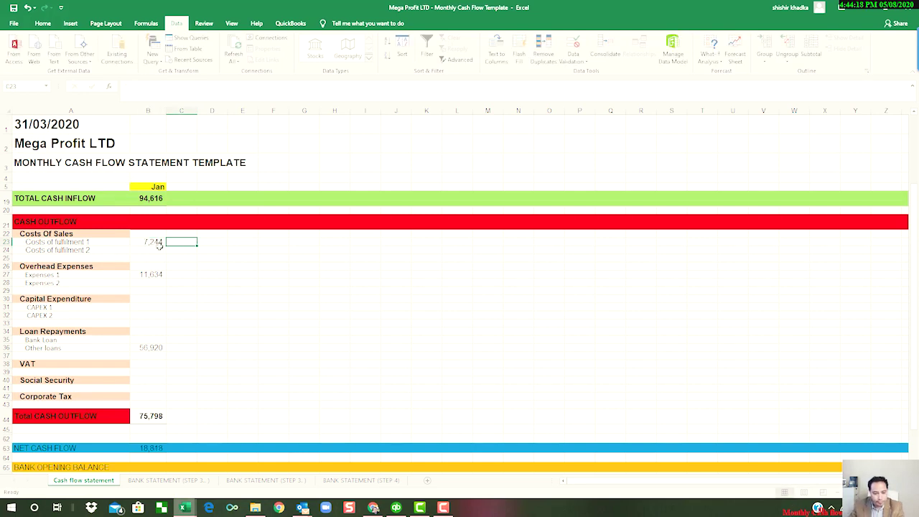
Total the red debits and enter 12173.02 as January Costs of fulfilment 2.
{"action": "left_click", "coordinate": [301, 479]}
{"action": "scroll", "coordinate": [267, 305], "scroll_direction": "down", "scroll_amount": 4}
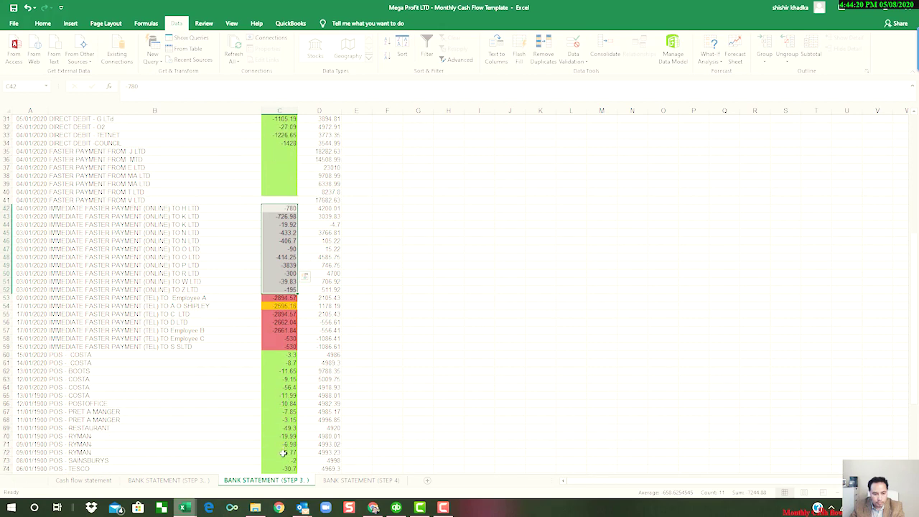
{"action": "left_click", "coordinate": [279, 248]}
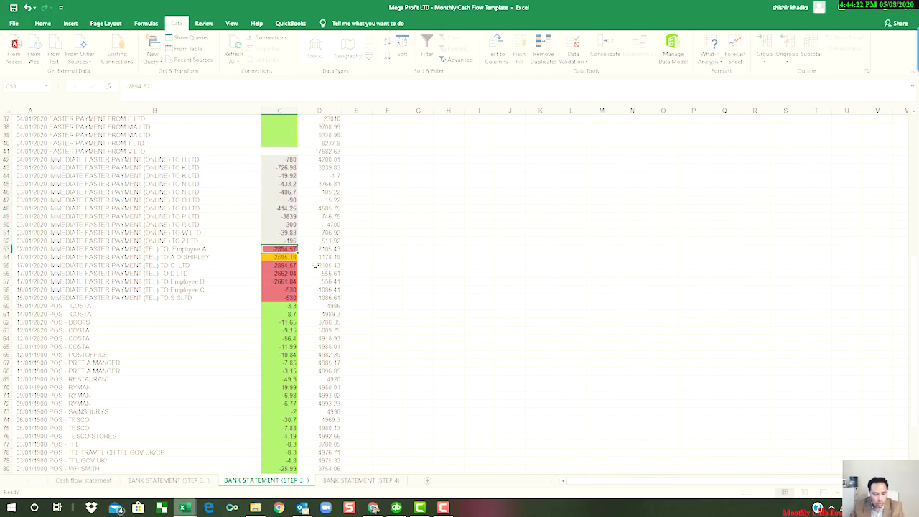
{"action": "left_click_drag", "start_coordinate": [281, 265], "coordinate": [281, 295]}
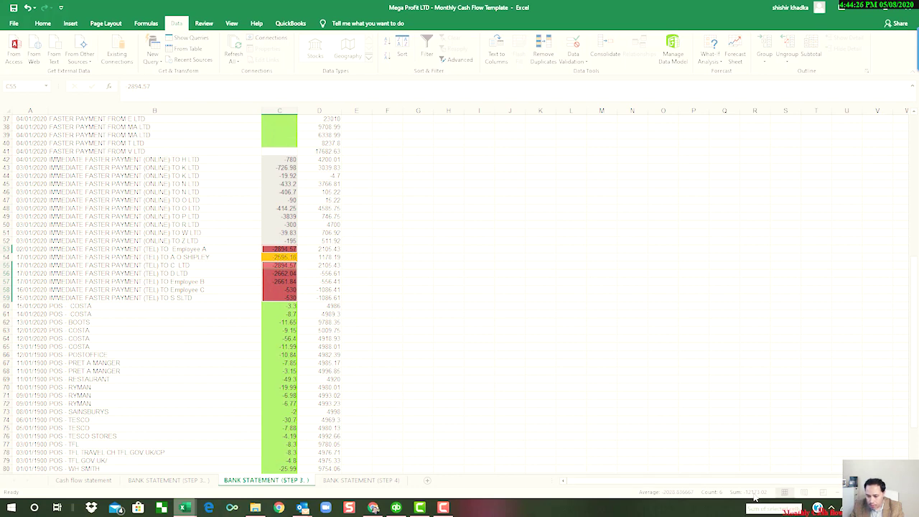
{"action": "left_click", "coordinate": [71, 480]}
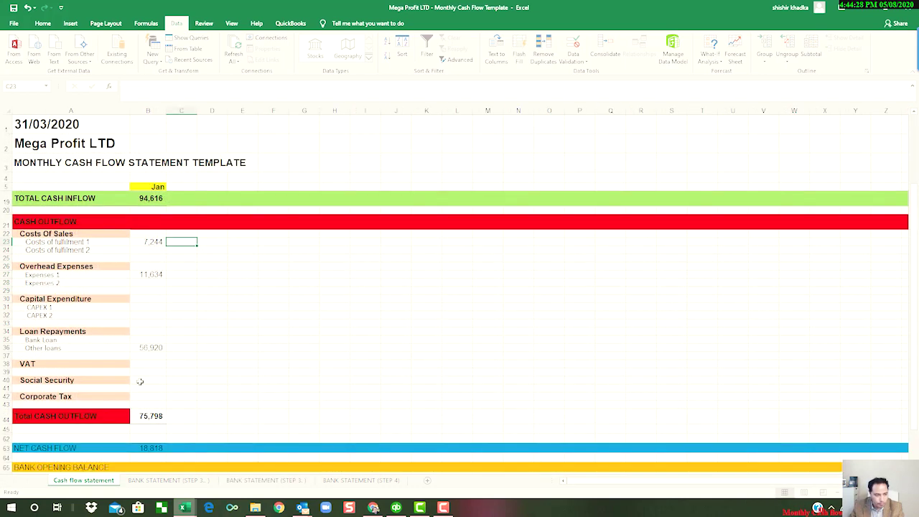
{"action": "left_click", "coordinate": [149, 250]}
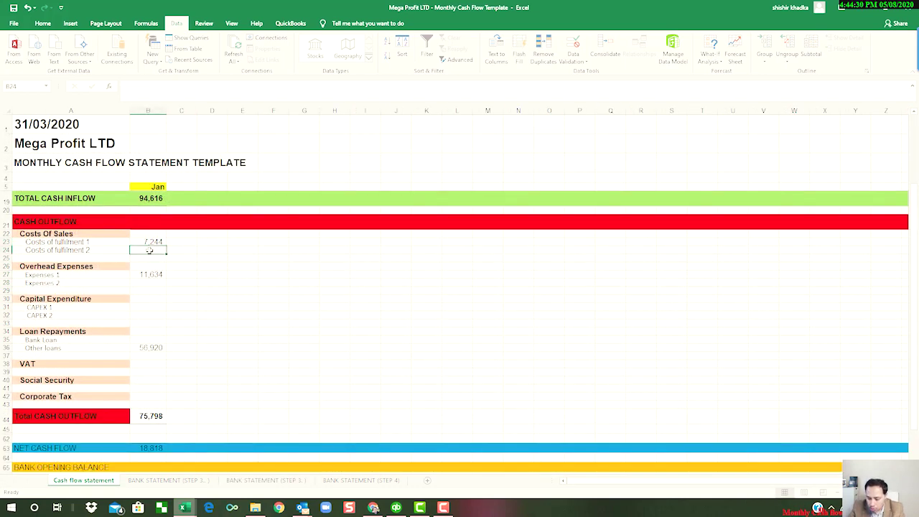
{"action": "type", "text": "12173."}
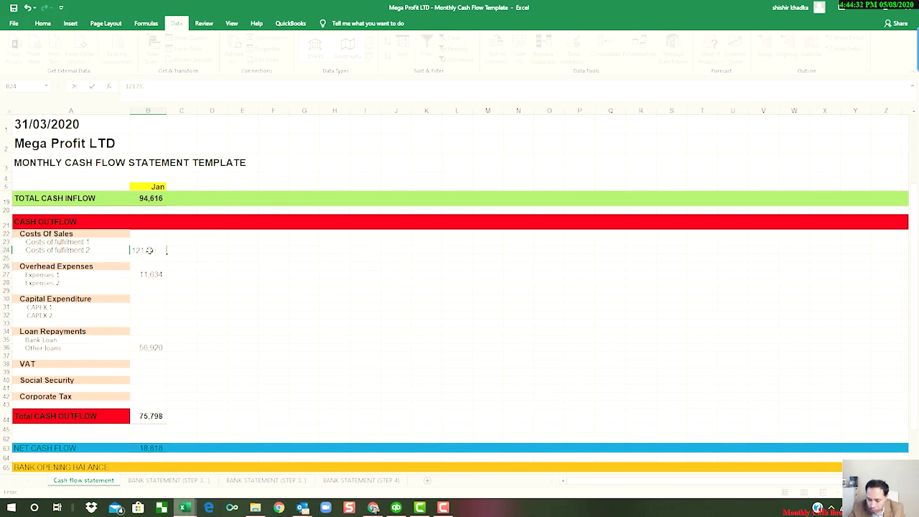
{"action": "type", "text": "02"}
{"action": "key", "text": "Tab"}
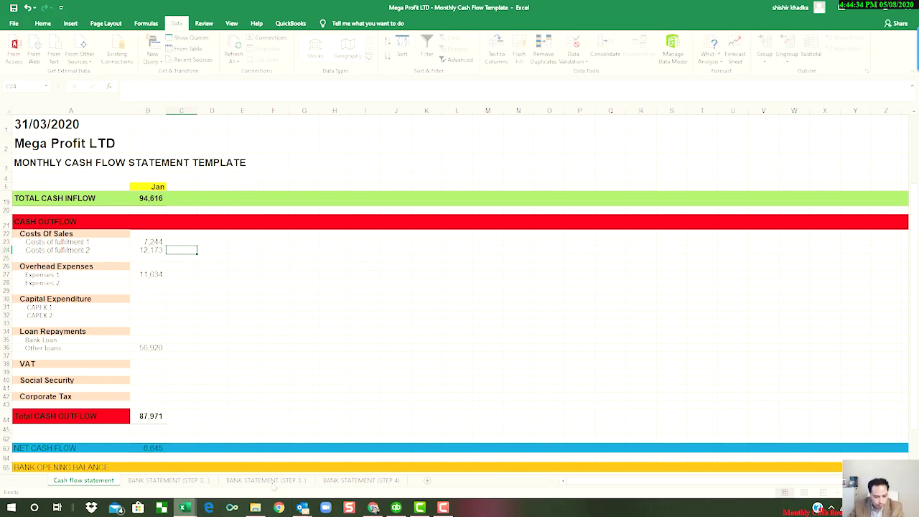
Enter the 2595.16 telephone payment as January Social Security.
{"action": "left_click", "coordinate": [266, 480]}
{"action": "left_click", "coordinate": [286, 257]}
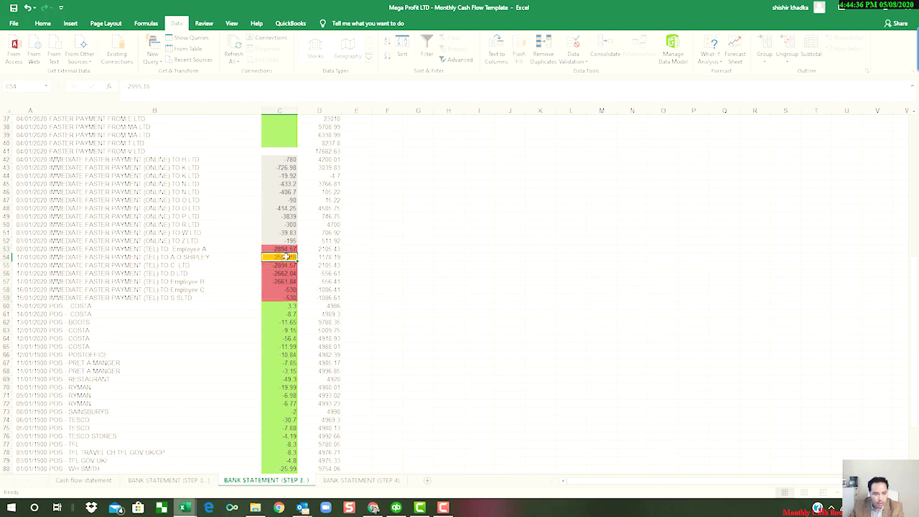
{"action": "left_click", "coordinate": [198, 258]}
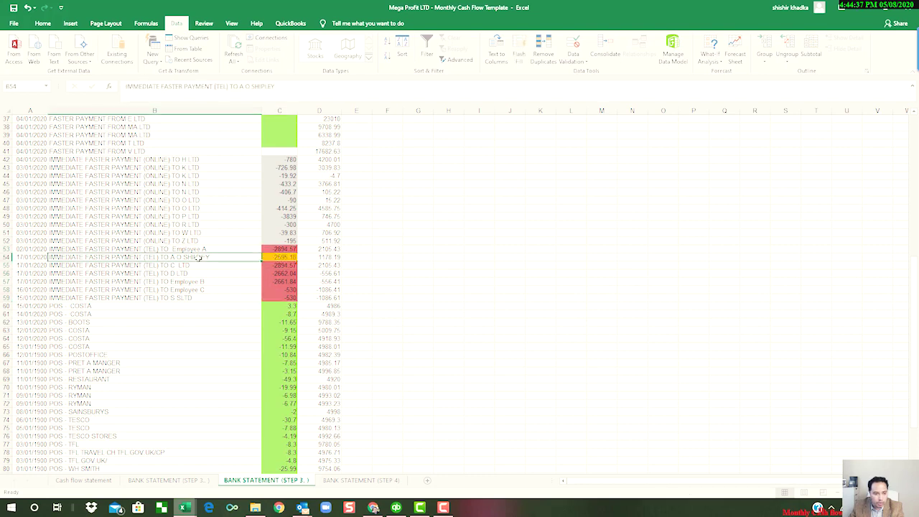
{"action": "left_click", "coordinate": [292, 257]}
{"action": "left_click", "coordinate": [71, 480]}
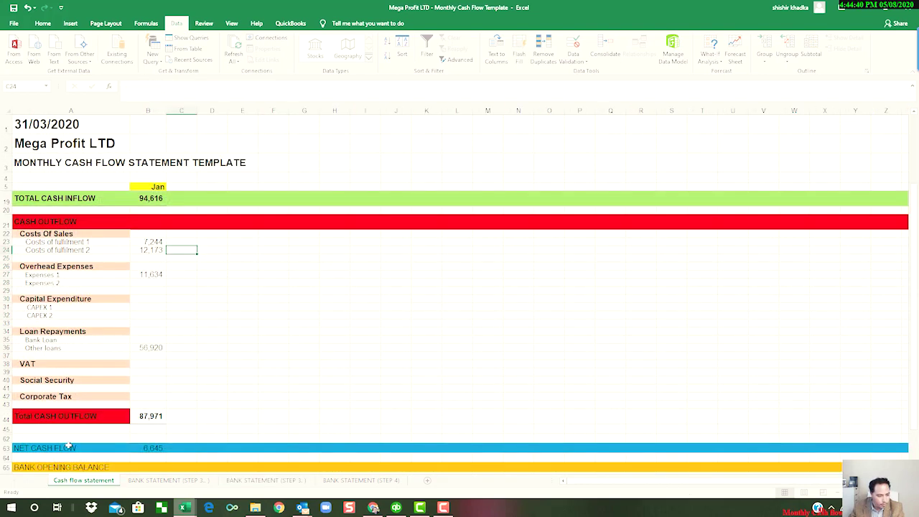
{"action": "left_click", "coordinate": [155, 380]}
{"action": "type", "text": "2595.16"}
{"action": "key", "text": "Tab"}
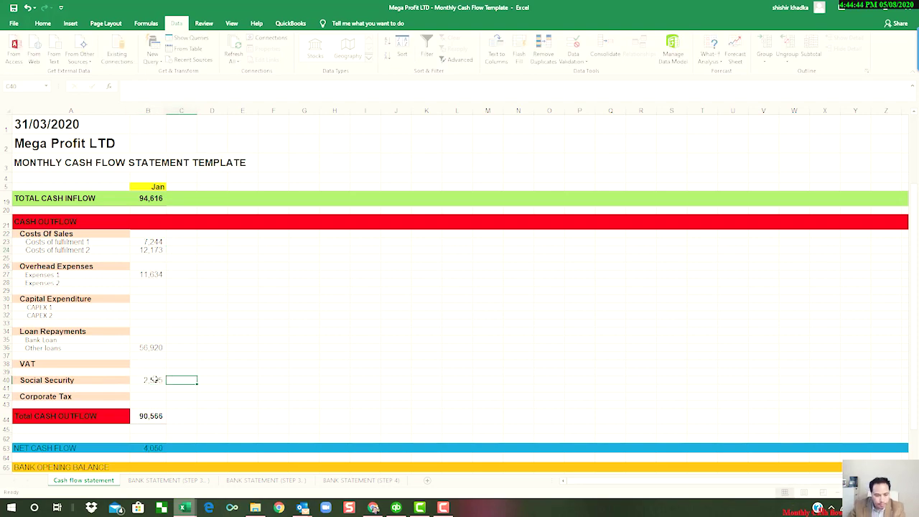
Total the POS card payments, enter 4,050 as Expenses 2, and check Total CASH OUTFLOW.
{"action": "left_click", "coordinate": [266, 480]}
{"action": "scroll", "coordinate": [275, 455], "scroll_direction": "down", "scroll_amount": 2}
{"action": "left_click_drag", "start_coordinate": [289, 257], "coordinate": [288, 265]}
{"action": "left_click_drag", "start_coordinate": [284, 410], "coordinate": [284, 445]}
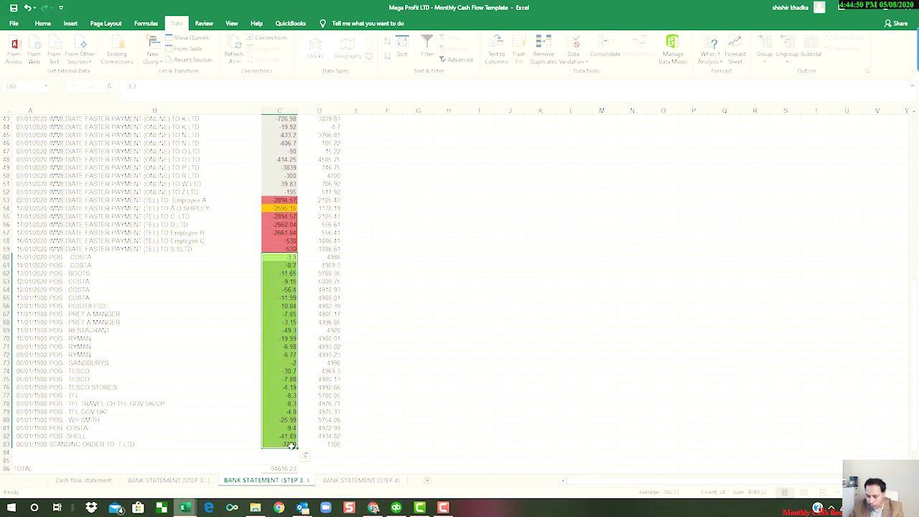
{"action": "left_click", "coordinate": [68, 480]}
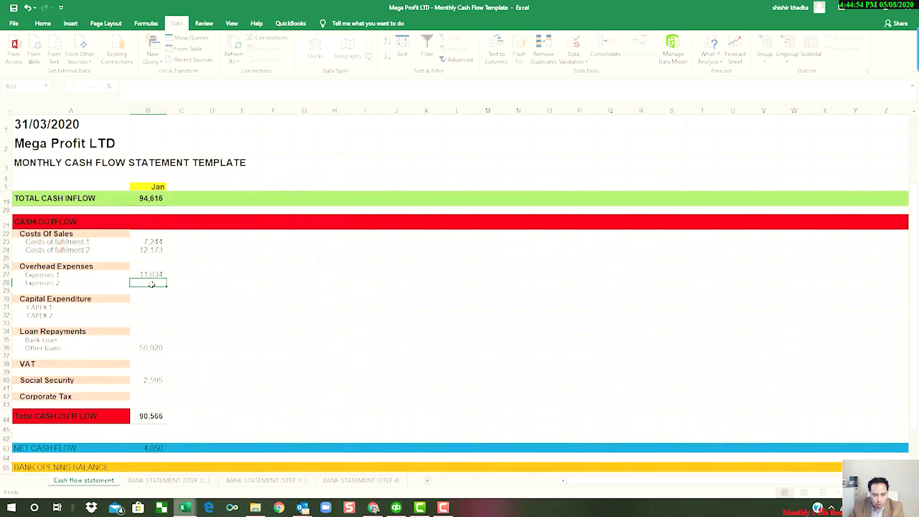
{"action": "type", "text": "4,050"}
{"action": "key", "text": "Tab"}
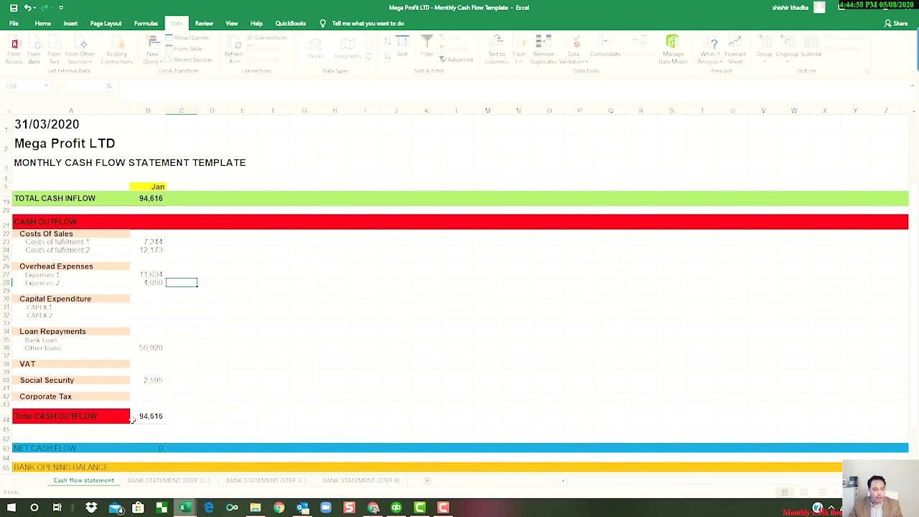
{"action": "left_click", "coordinate": [153, 418]}
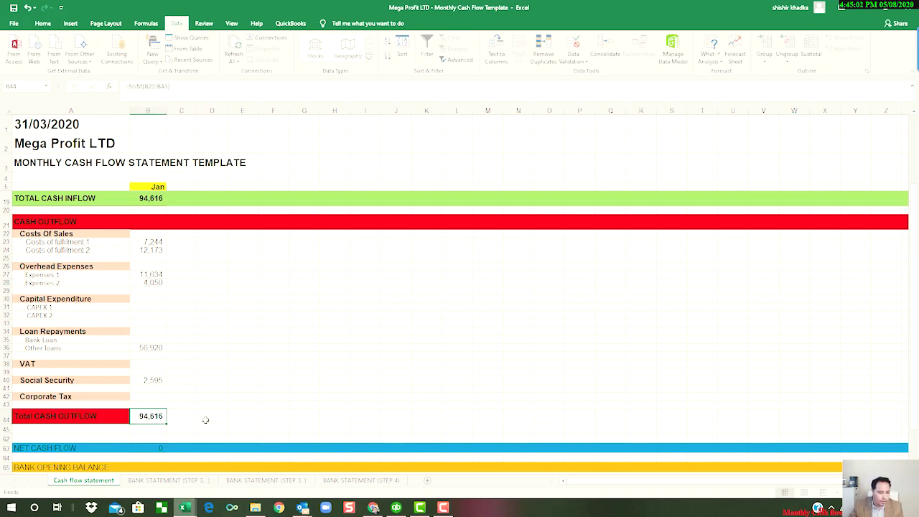
Check the bank statement's TOTAL for the debit column C.
{"action": "left_click", "coordinate": [266, 480]}
{"action": "scroll", "coordinate": [285, 461], "scroll_direction": "down", "scroll_amount": 1}
{"action": "scroll", "coordinate": [285, 462], "scroll_direction": "down", "scroll_amount": 1}
{"action": "left_click", "coordinate": [284, 445]}
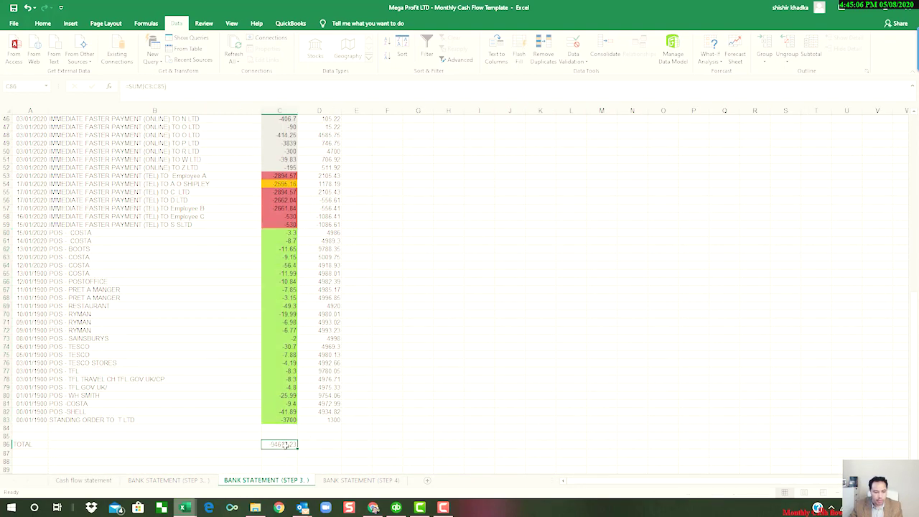
Point out the empty VAT, Capital Expenditure and Corporate Tax amounts on the cash flow statement.
{"action": "left_click", "coordinate": [76, 481]}
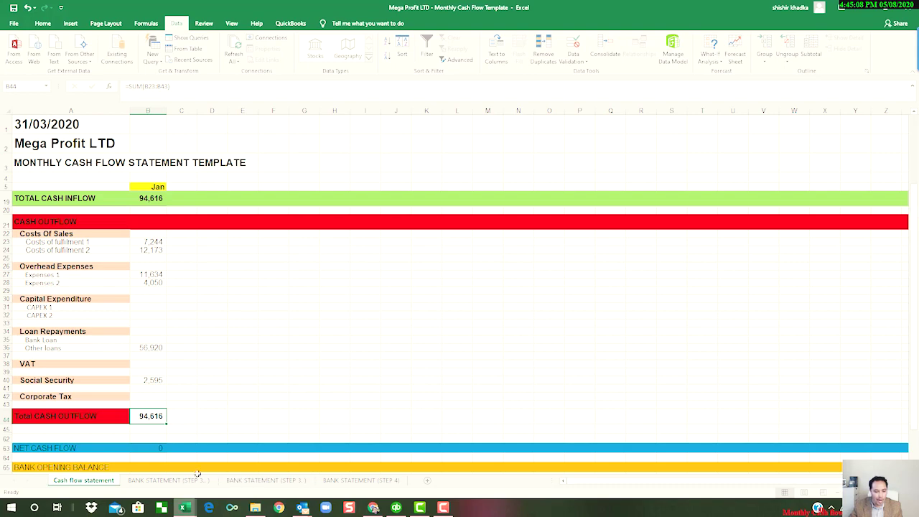
{"action": "left_click", "coordinate": [239, 481]}
{"action": "scroll", "coordinate": [229, 427], "scroll_direction": "up", "scroll_amount": 13}
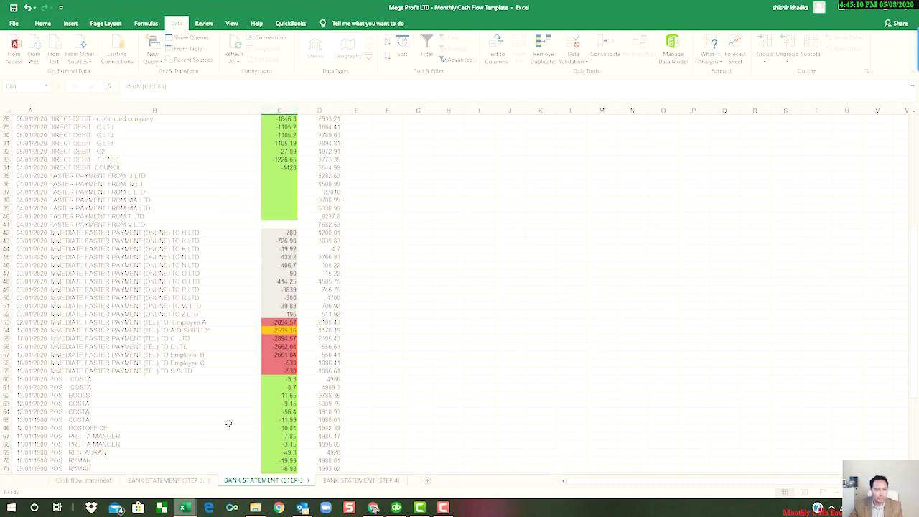
{"action": "left_click", "coordinate": [97, 481]}
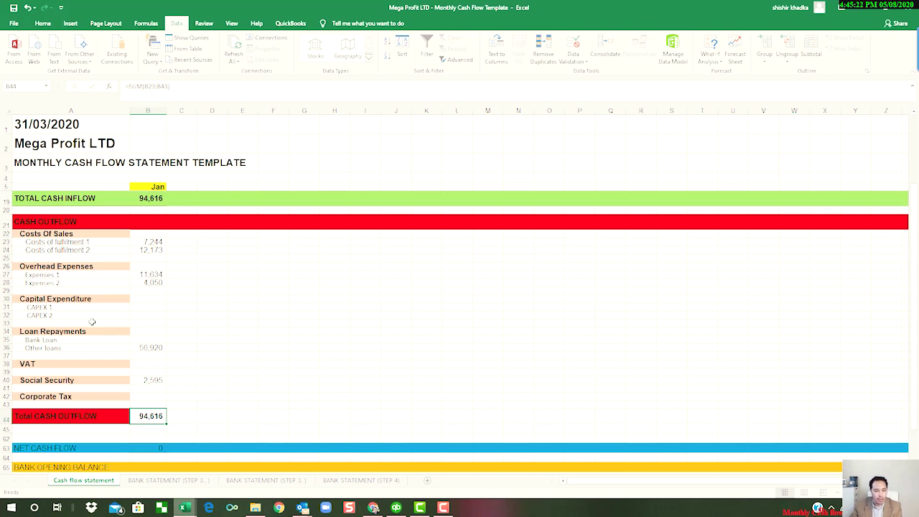
{"action": "left_click", "coordinate": [142, 364]}
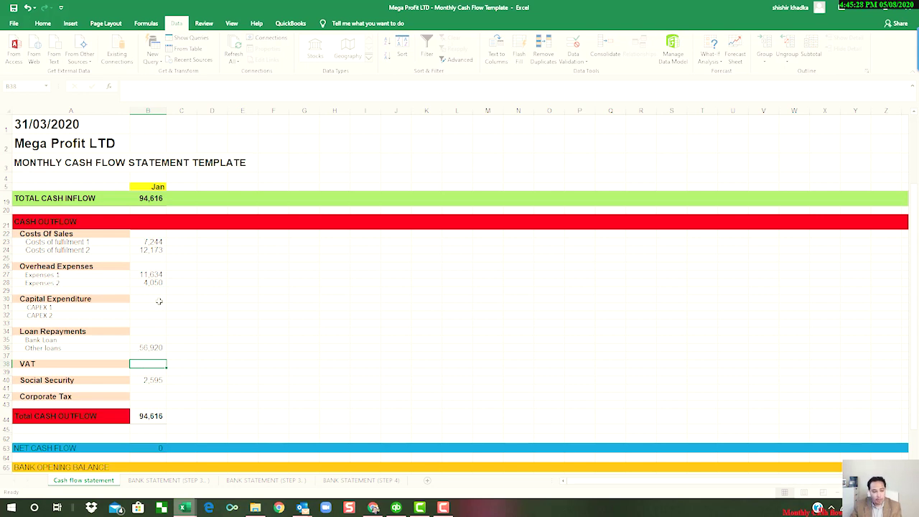
{"action": "left_click_drag", "start_coordinate": [157, 301], "coordinate": [156, 320]}
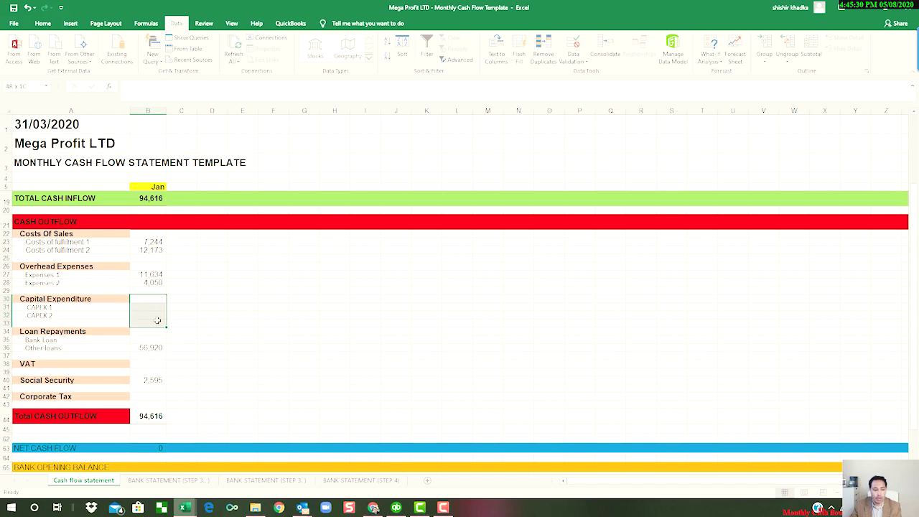
{"action": "left_click", "coordinate": [158, 396]}
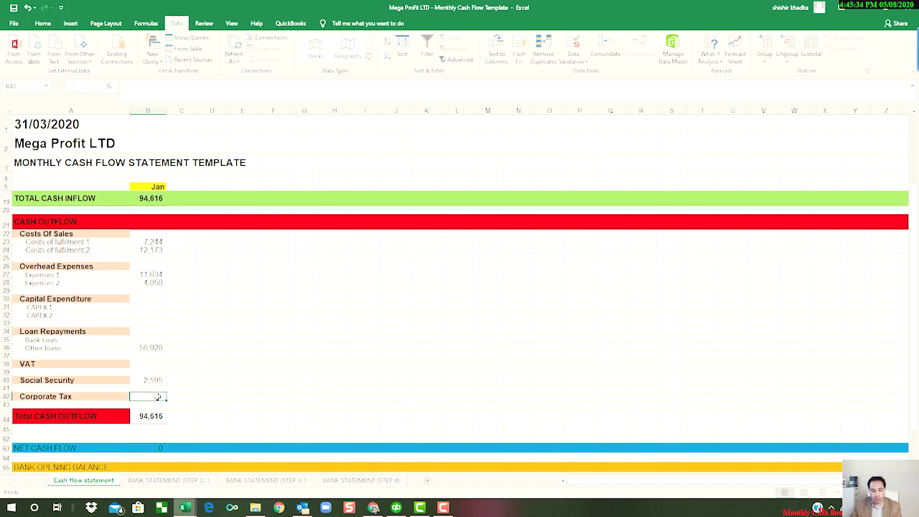
{"action": "scroll", "coordinate": [159, 391], "scroll_direction": "down", "scroll_amount": 2}
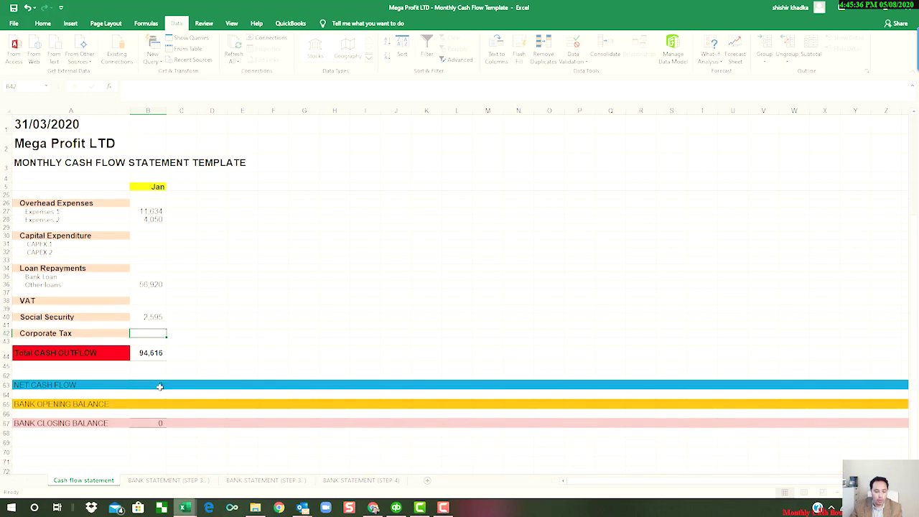
{"action": "scroll", "coordinate": [160, 386], "scroll_direction": "up", "scroll_amount": 2}
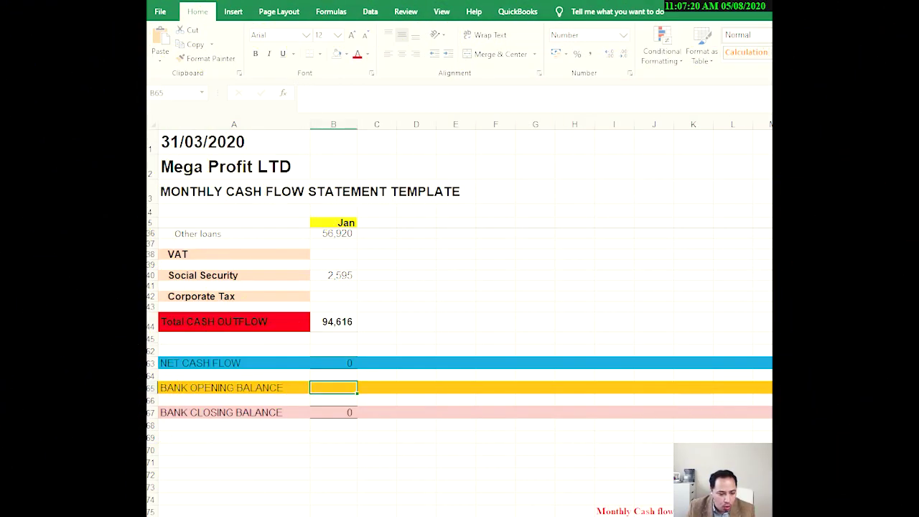
Look up the 5000 opening balance on the bank transactions sheet.
{"action": "key", "text": "ctrl+Page_Down"}
{"action": "scroll", "coordinate": [384, 380], "scroll_direction": "down", "scroll_amount": 1}
{"action": "left_click", "coordinate": [248, 437]}
{"action": "scroll", "coordinate": [187, 394], "scroll_direction": "down", "scroll_amount": 1}
{"action": "scroll", "coordinate": [155, 391], "scroll_direction": "down", "scroll_amount": 1}
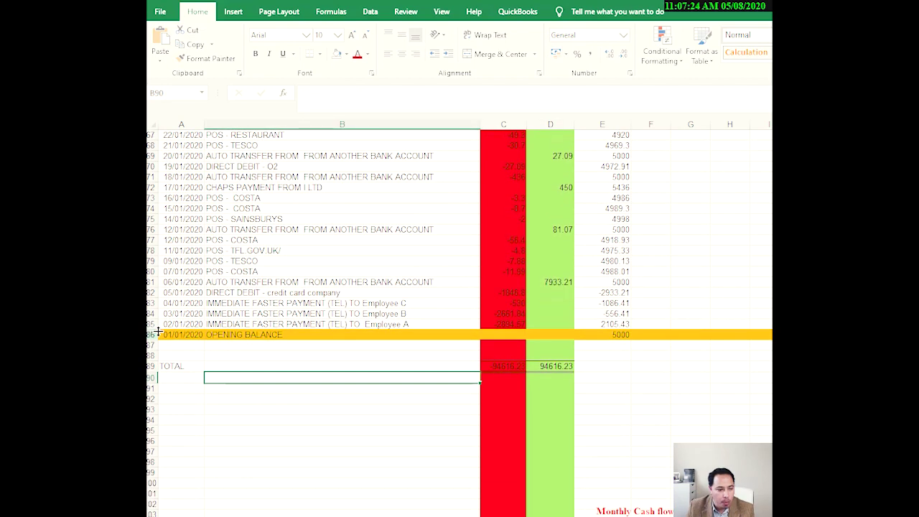
{"action": "left_click", "coordinate": [151, 334]}
{"action": "left_click", "coordinate": [603, 335]}
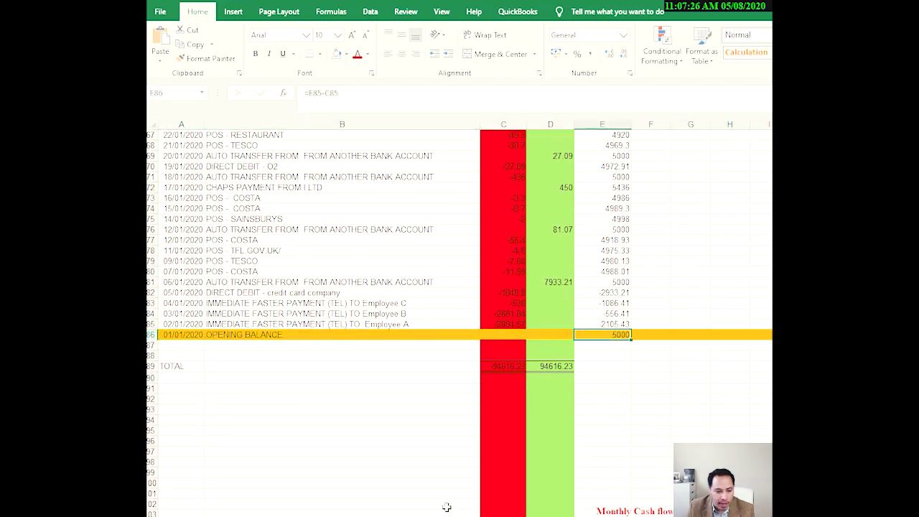
Enter 5000 as January bank opening balance and verify the closing balance formula.
{"action": "key", "text": "ctrl+Page_Up"}
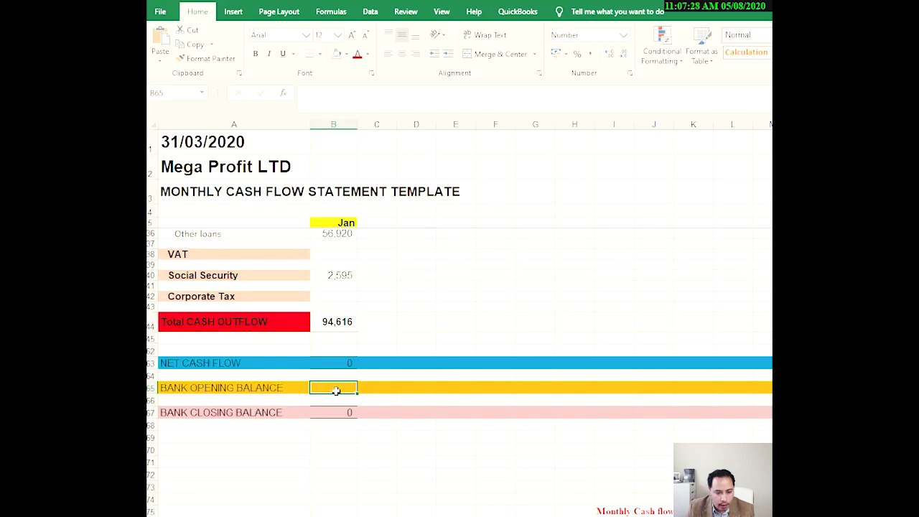
{"action": "type", "text": "5000"}
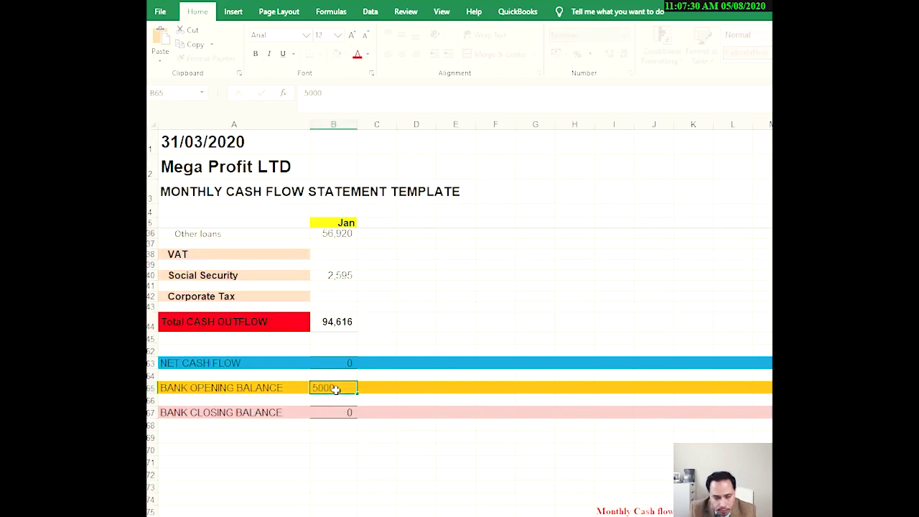
{"action": "key", "text": "Return"}
{"action": "left_click", "coordinate": [327, 413]}
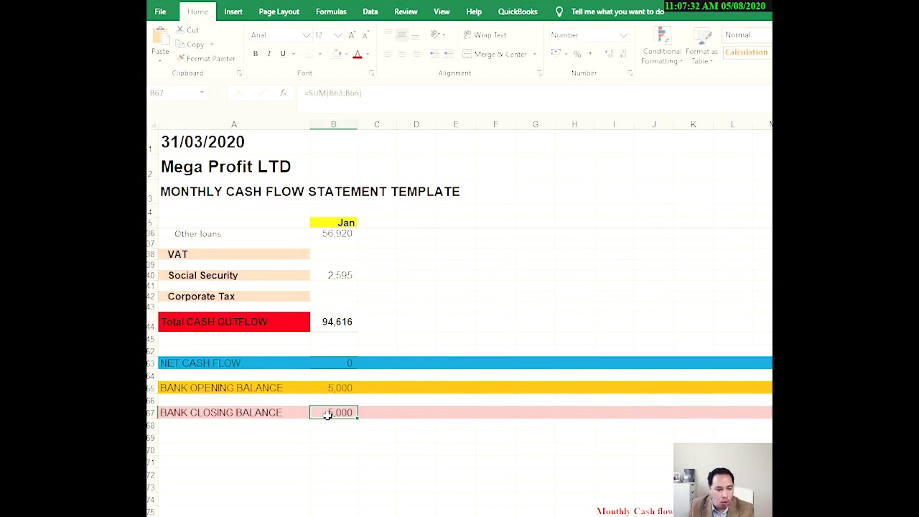
{"action": "left_click", "coordinate": [338, 387]}
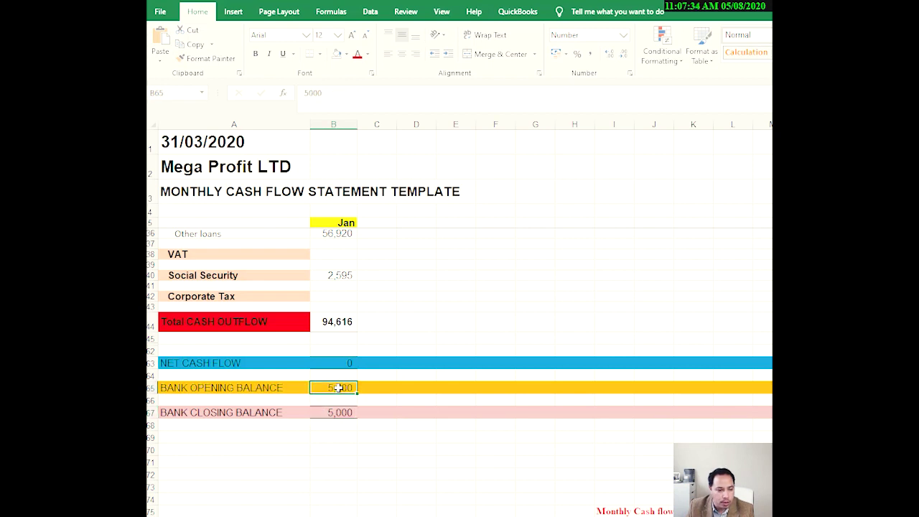
{"action": "left_click_drag", "start_coordinate": [339, 387], "coordinate": [340, 368]}
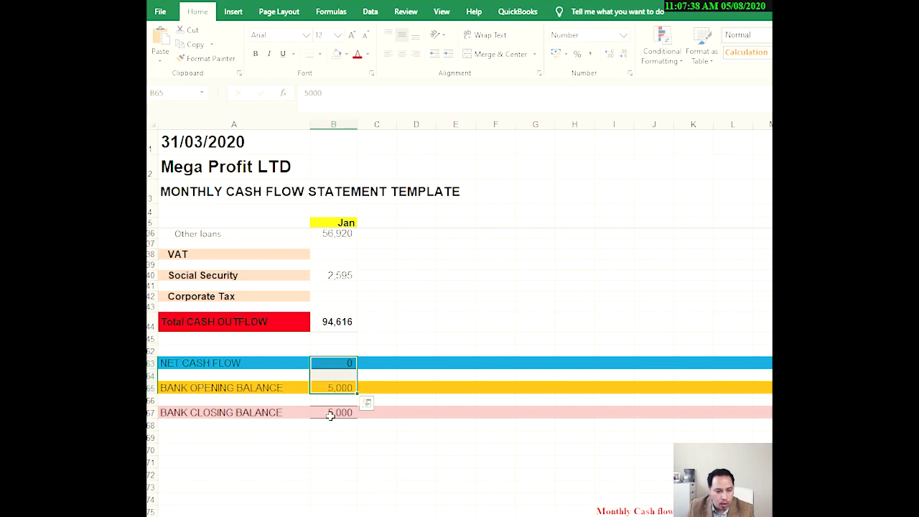
{"action": "left_click", "coordinate": [330, 414]}
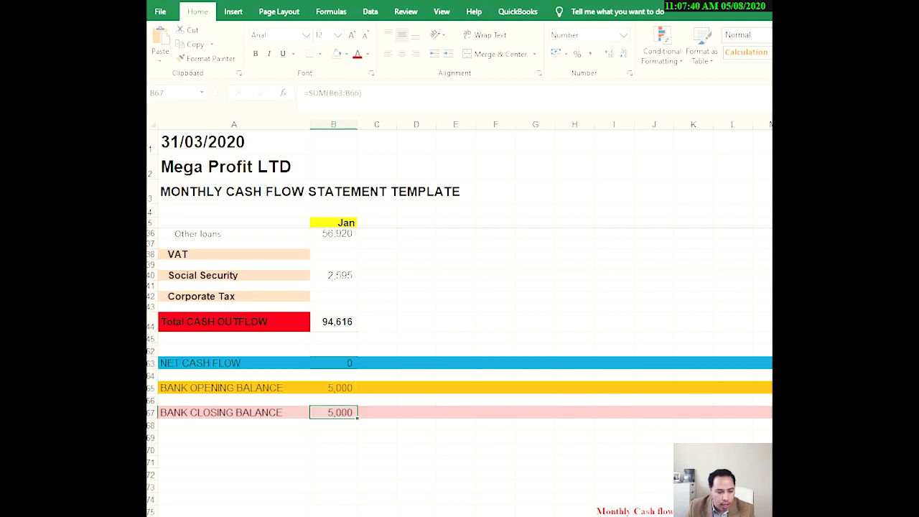
{"action": "key", "text": "ctrl+Page_Down"}
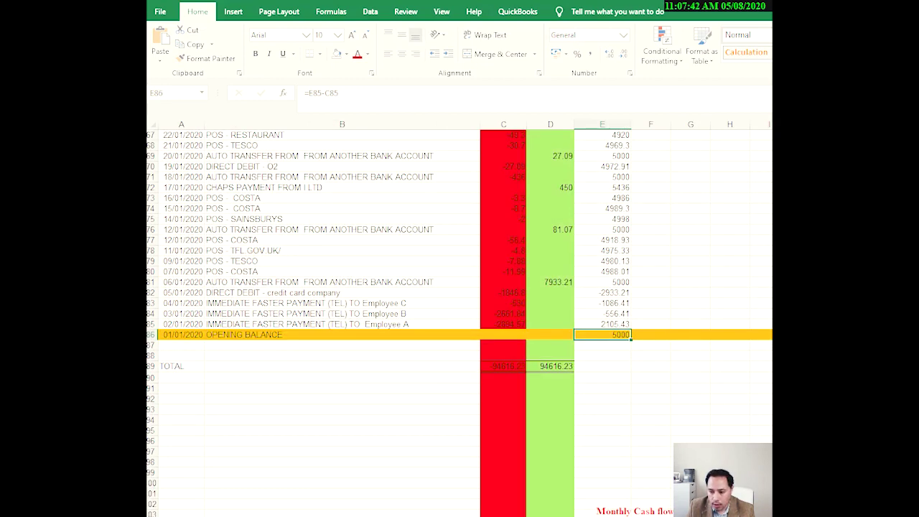
Verify the bank sheet's 5000 closing balance and the debit and 94616.23 credit column totals.
{"action": "scroll", "coordinate": [637, 155], "scroll_direction": "up", "scroll_amount": 20}
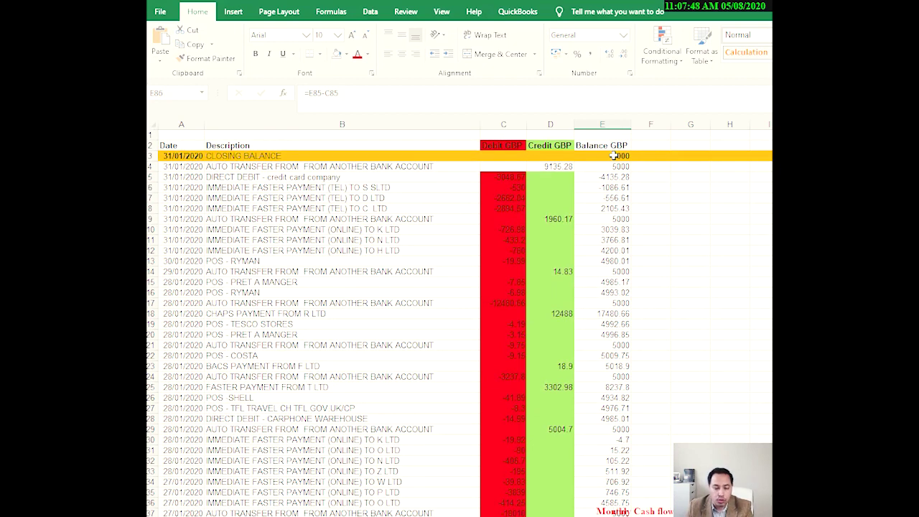
{"action": "left_click", "coordinate": [613, 155]}
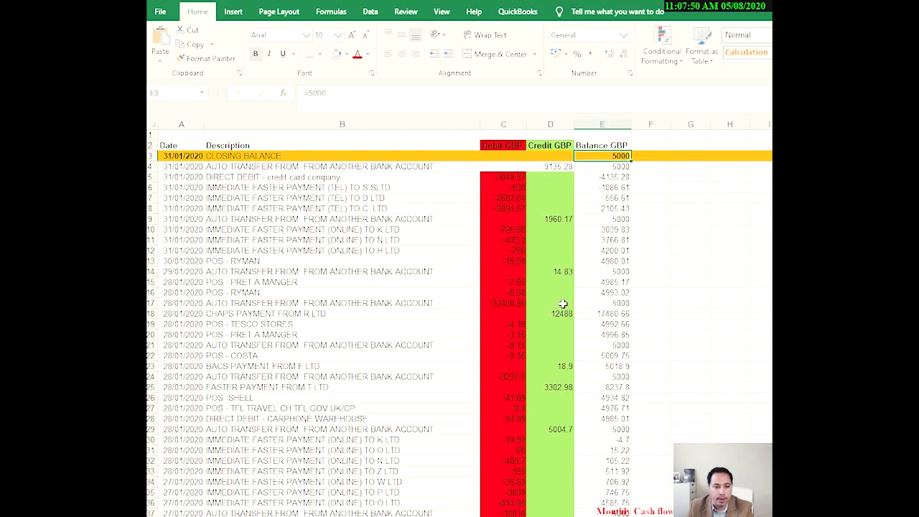
{"action": "scroll", "coordinate": [563, 304], "scroll_direction": "down", "scroll_amount": 1}
{"action": "scroll", "coordinate": [563, 304], "scroll_direction": "up", "scroll_amount": 1}
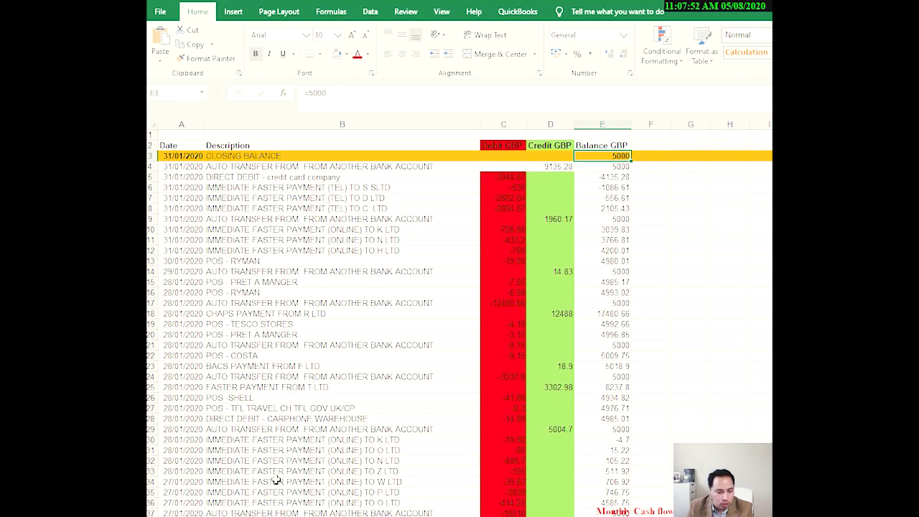
{"action": "scroll", "coordinate": [543, 451], "scroll_direction": "down", "scroll_amount": 2}
{"action": "scroll", "coordinate": [540, 455], "scroll_direction": "down", "scroll_amount": 5}
{"action": "scroll", "coordinate": [545, 440], "scroll_direction": "up", "scroll_amount": 7}
{"action": "scroll", "coordinate": [504, 326], "scroll_direction": "down", "scroll_amount": 3}
{"action": "scroll", "coordinate": [503, 332], "scroll_direction": "down", "scroll_amount": 20}
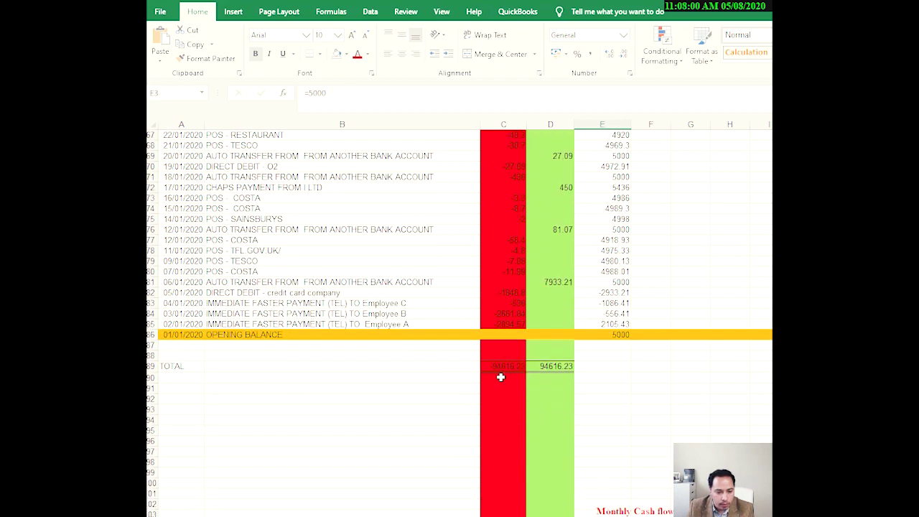
{"action": "left_click", "coordinate": [501, 366]}
{"action": "left_click", "coordinate": [553, 368]}
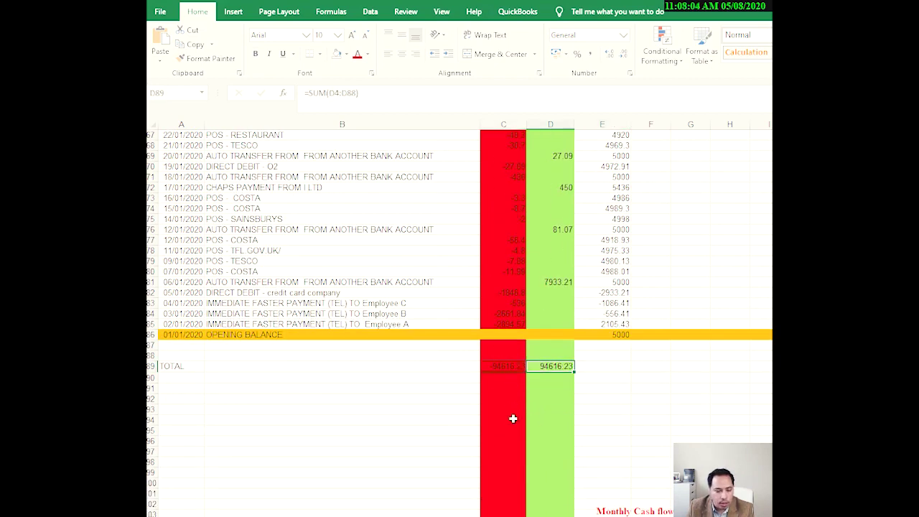
{"action": "key", "text": "ctrl+Page_Up"}
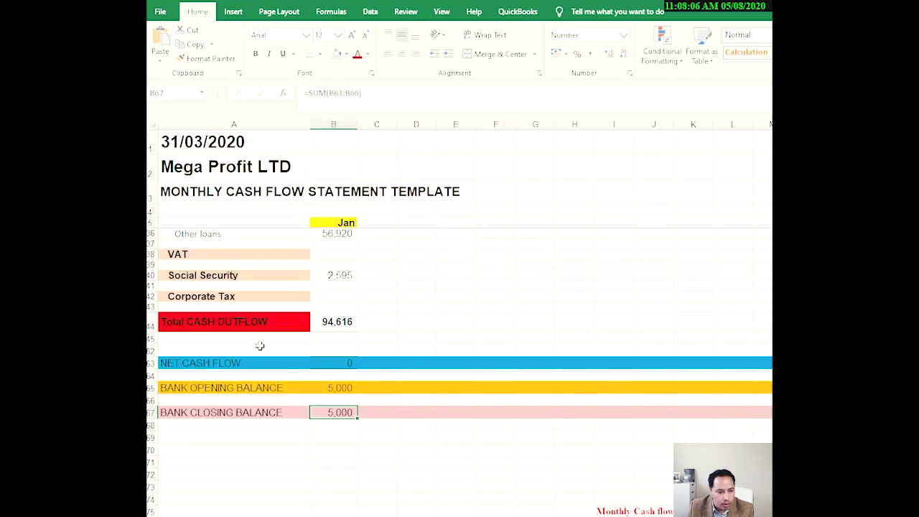
{"action": "left_click", "coordinate": [333, 322]}
{"action": "scroll", "coordinate": [400, 371], "scroll_direction": "down", "scroll_amount": 1}
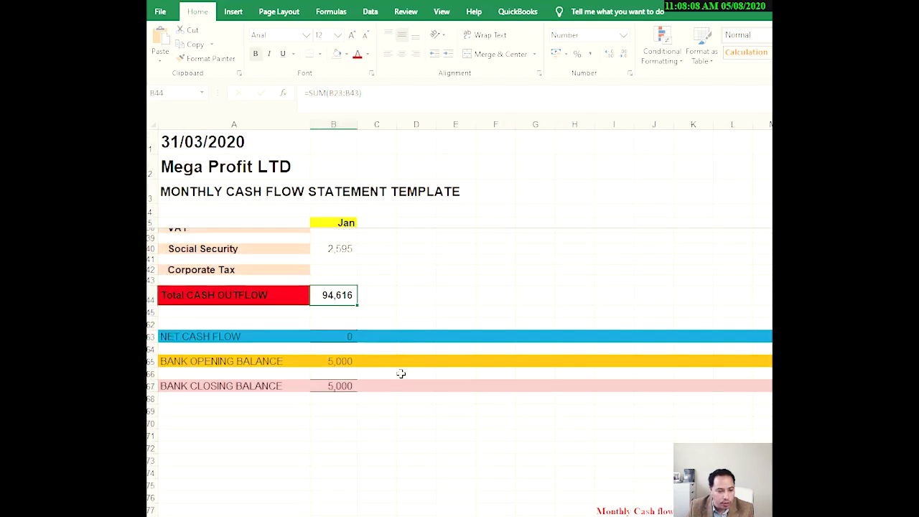
{"action": "scroll", "coordinate": [360, 334], "scroll_direction": "up", "scroll_amount": 2}
{"action": "scroll", "coordinate": [361, 334], "scroll_direction": "up", "scroll_amount": 9}
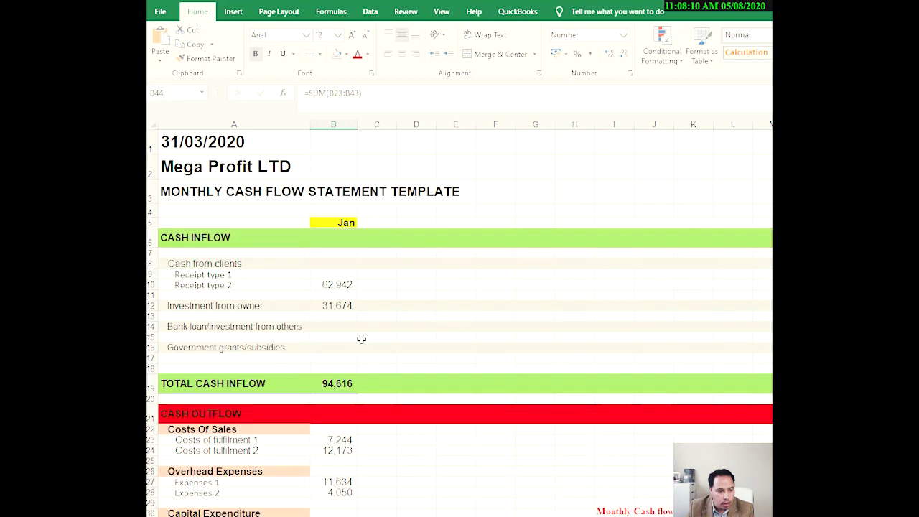
{"action": "left_click", "coordinate": [335, 382]}
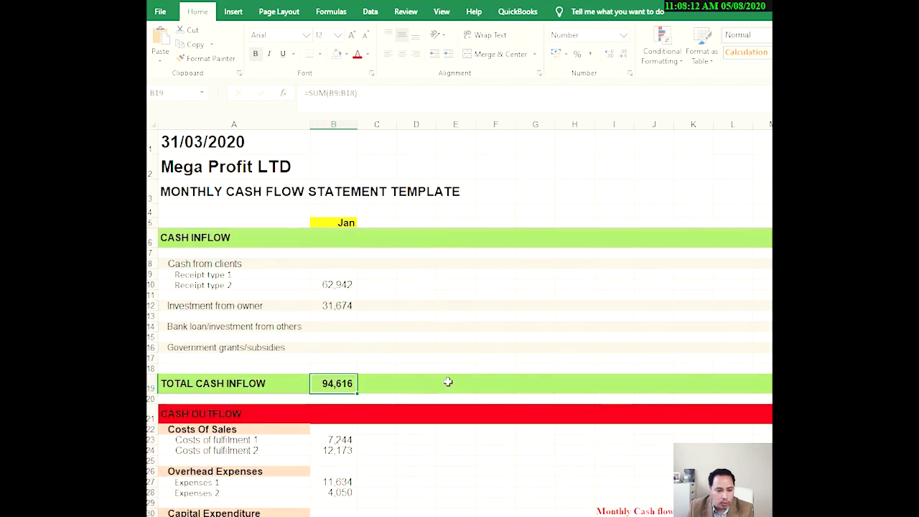
{"action": "scroll", "coordinate": [447, 382], "scroll_direction": "down", "scroll_amount": 2}
{"action": "scroll", "coordinate": [447, 382], "scroll_direction": "down", "scroll_amount": 4}
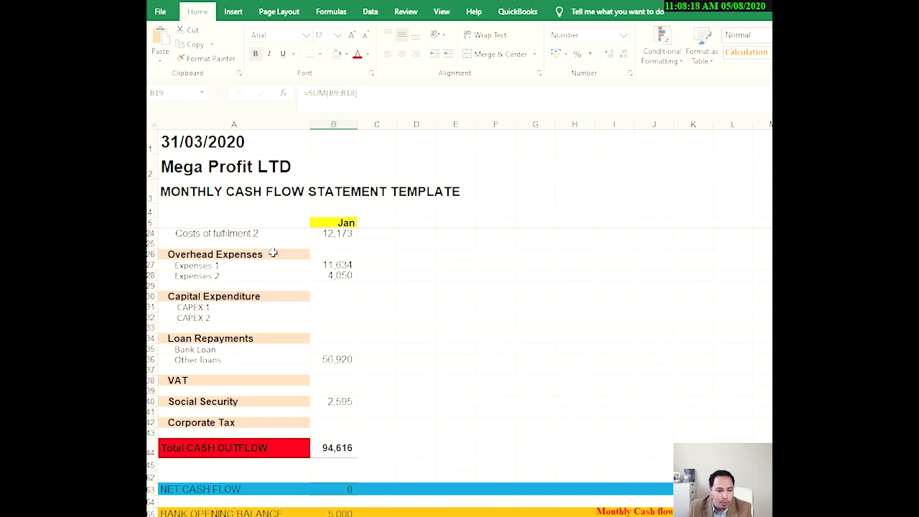
{"action": "left_click", "coordinate": [344, 489]}
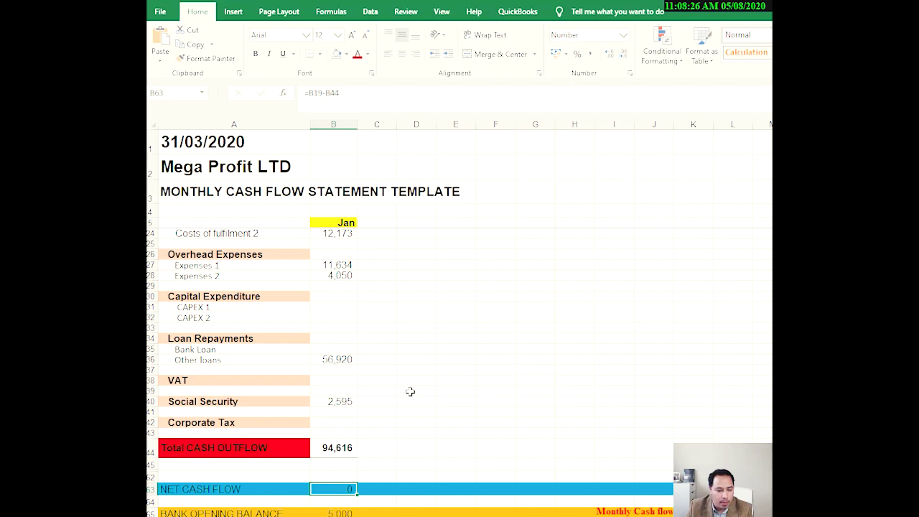
{"action": "scroll", "coordinate": [410, 391], "scroll_direction": "down", "scroll_amount": 1}
{"action": "scroll", "coordinate": [409, 391], "scroll_direction": "up", "scroll_amount": 7}
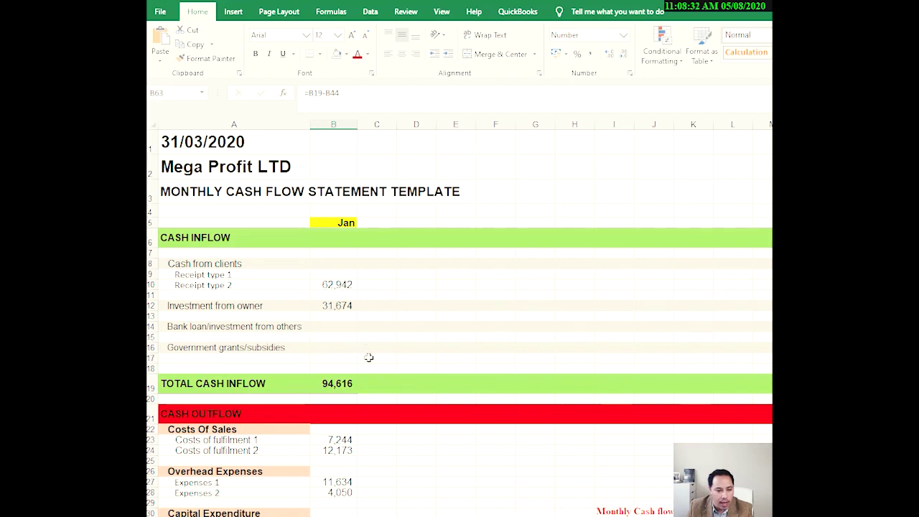
{"action": "scroll", "coordinate": [368, 364], "scroll_direction": "down", "scroll_amount": 3}
{"action": "scroll", "coordinate": [373, 368], "scroll_direction": "down", "scroll_amount": 8}
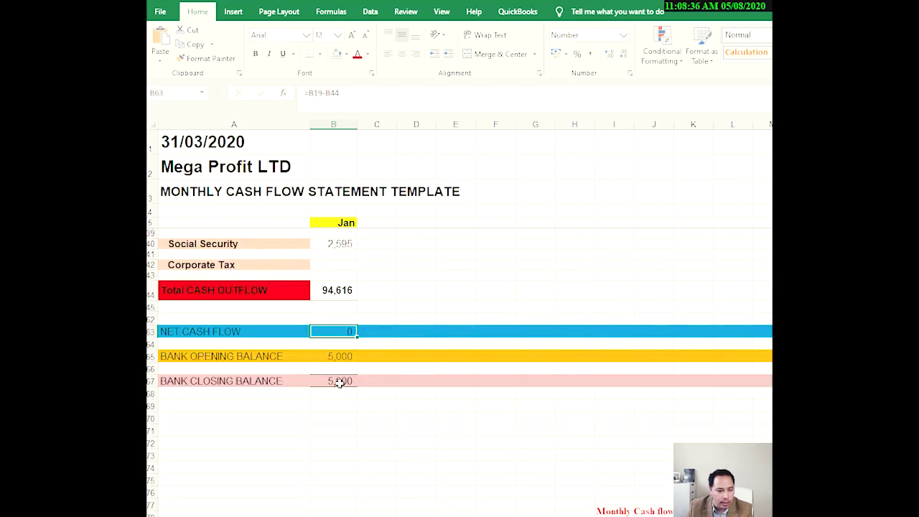
{"action": "left_click", "coordinate": [338, 381]}
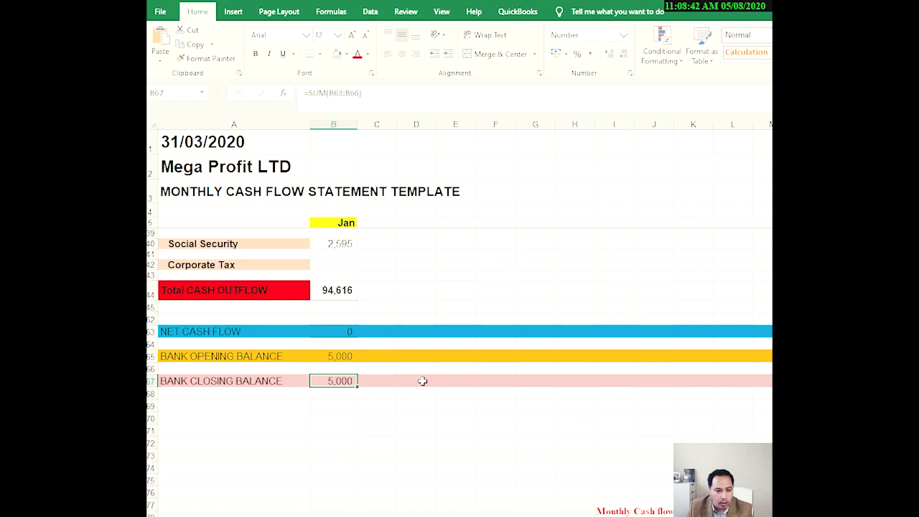
{"action": "scroll", "coordinate": [422, 380], "scroll_direction": "up", "scroll_amount": 10}
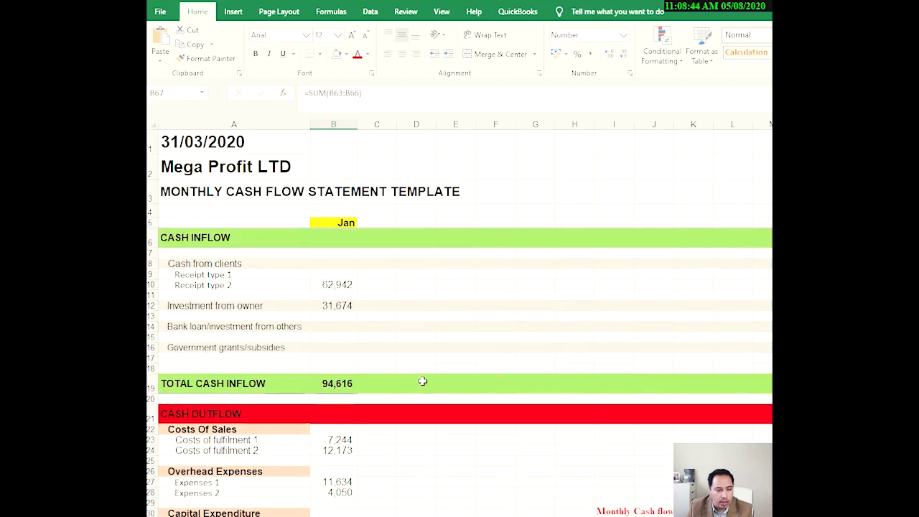
{"action": "left_click", "coordinate": [331, 305]}
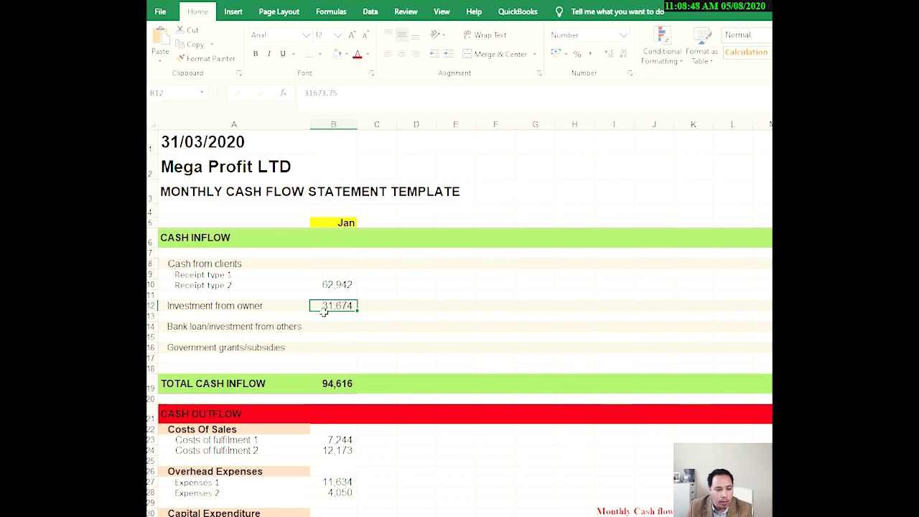
{"action": "scroll", "coordinate": [373, 351], "scroll_direction": "down", "scroll_amount": 3}
{"action": "scroll", "coordinate": [377, 366], "scroll_direction": "down", "scroll_amount": 6}
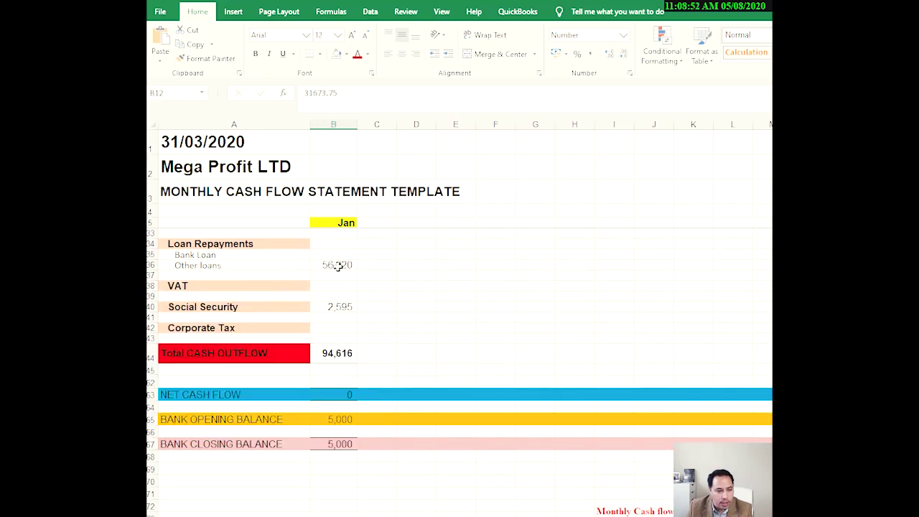
{"action": "left_click", "coordinate": [338, 264]}
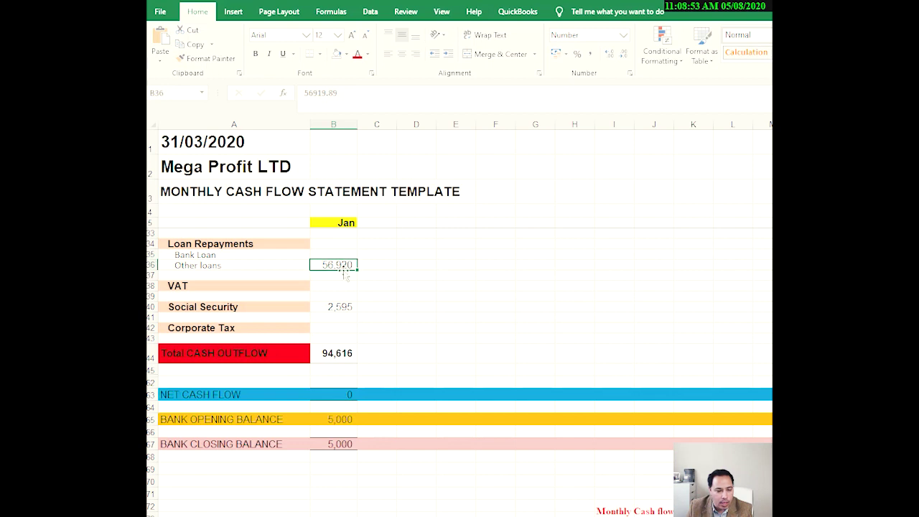
{"action": "left_click", "coordinate": [333, 442]}
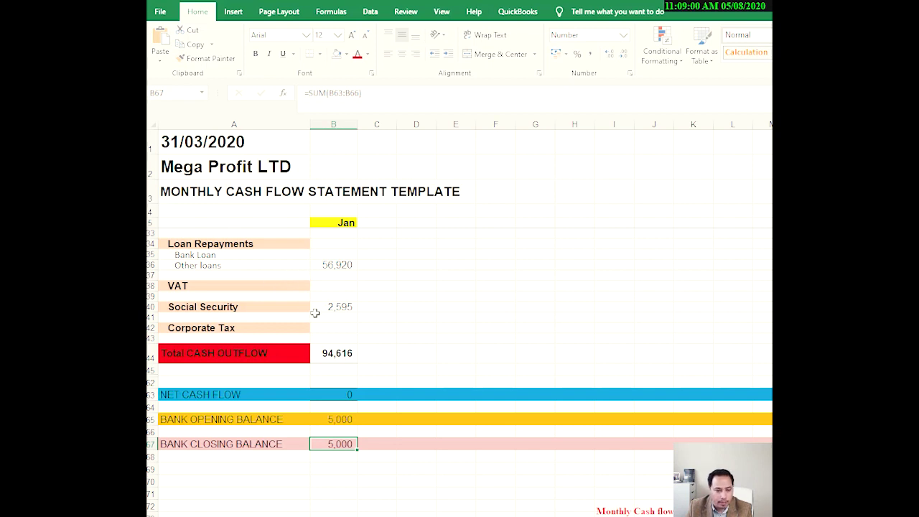
{"action": "left_click", "coordinate": [336, 418]}
{"action": "left_click", "coordinate": [337, 445]}
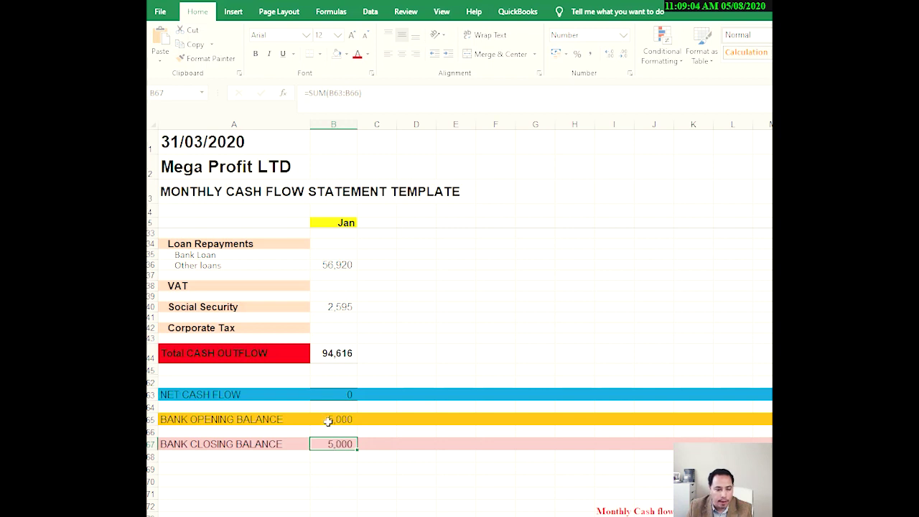
{"action": "left_click", "coordinate": [327, 419]}
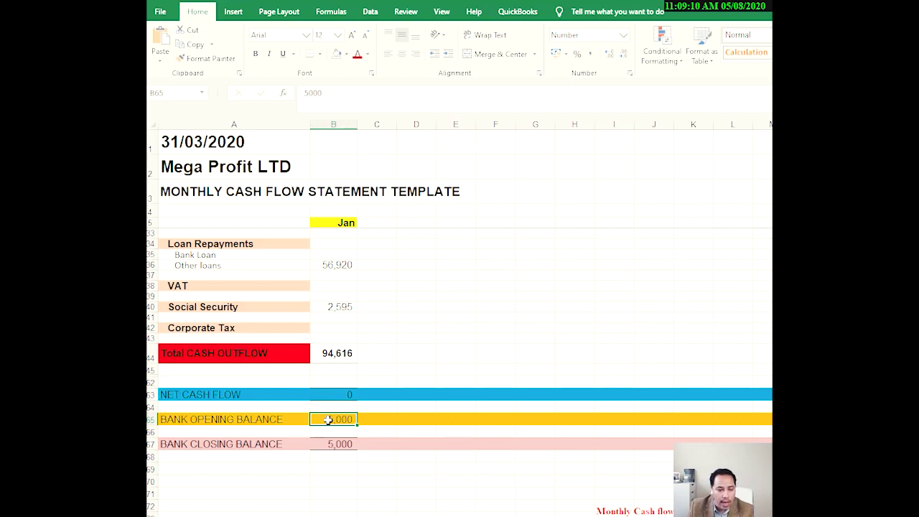
{"action": "scroll", "coordinate": [327, 419], "scroll_direction": "up", "scroll_amount": 7}
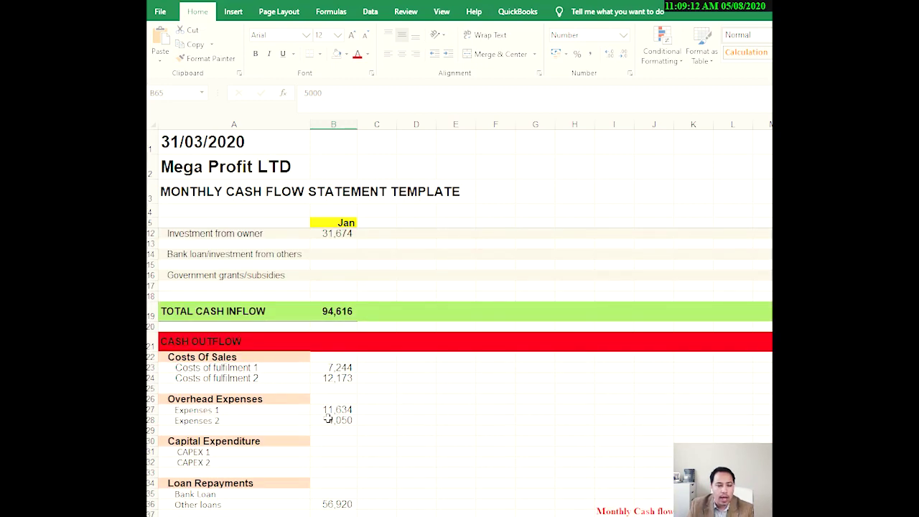